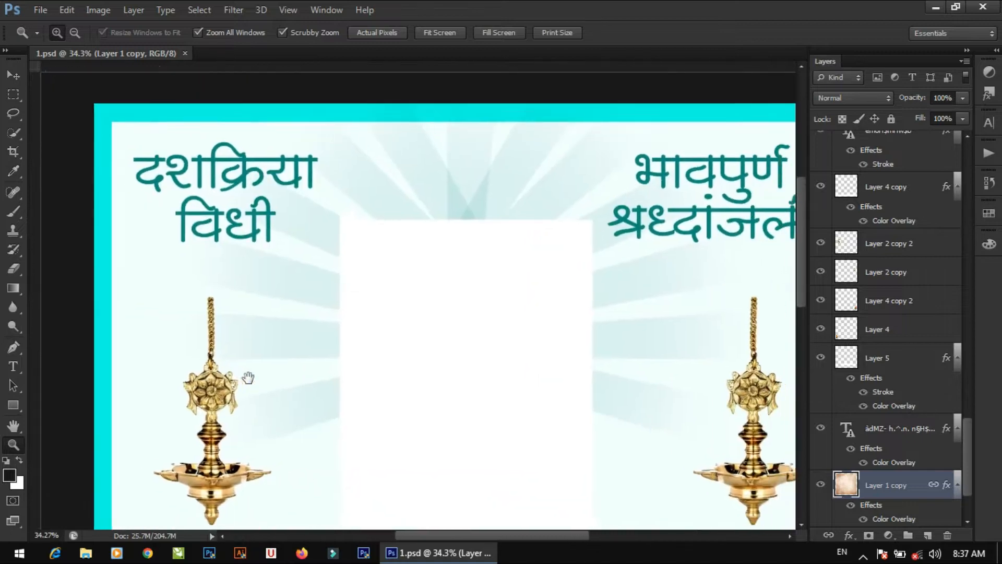
- Inspect the banner's text, lamps and footer up close and as a whole
left_click_drag(438, 412, 444, 250)
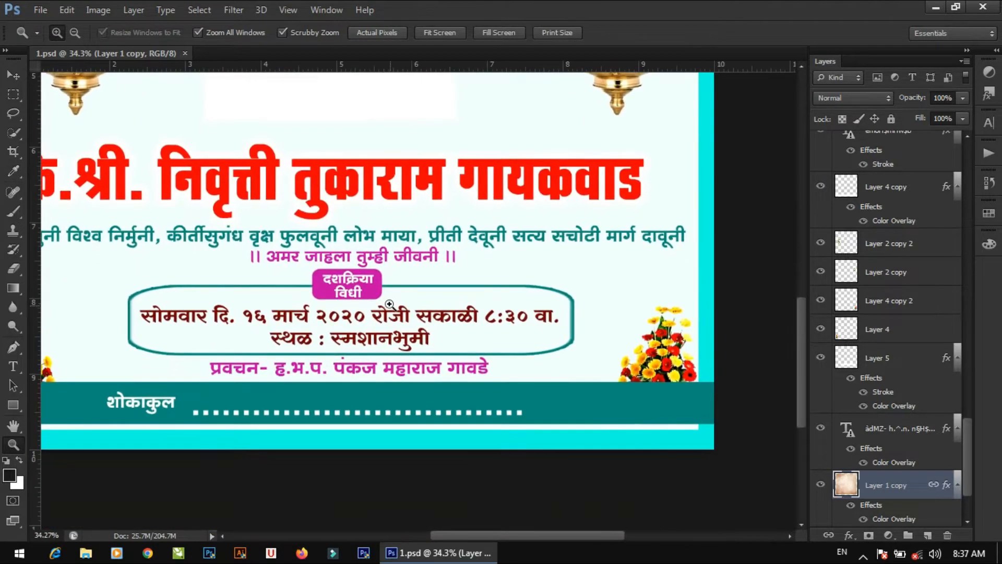
left_click_drag(416, 327, 347, 307)
left_click(394, 328)
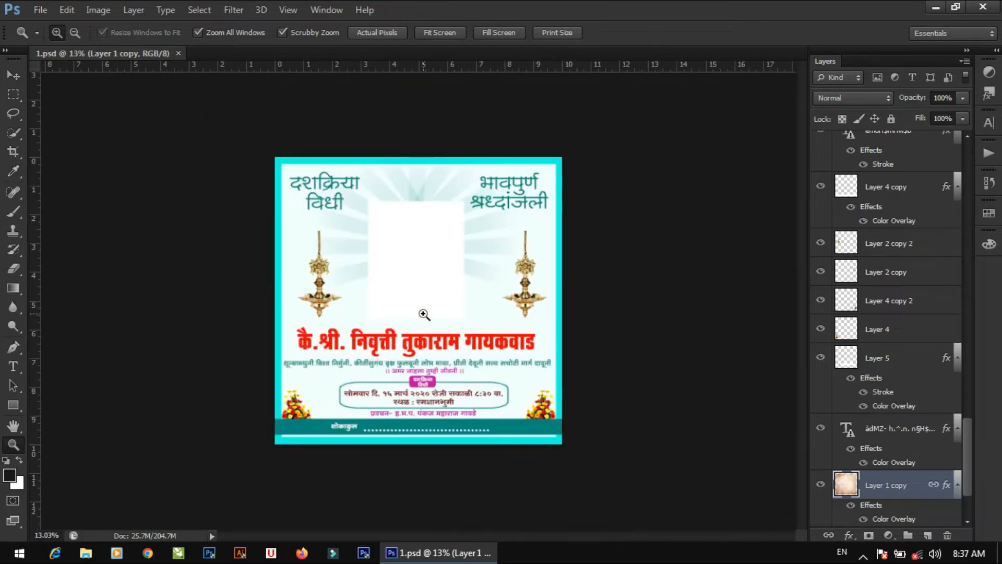
scroll(424, 313, "up", 4)
- Toggle the visibility of Layer 1, Layer 1 copy, the text layer above them and Layer 4 to check their contents
key("v")
scroll(857, 343, "down", 3)
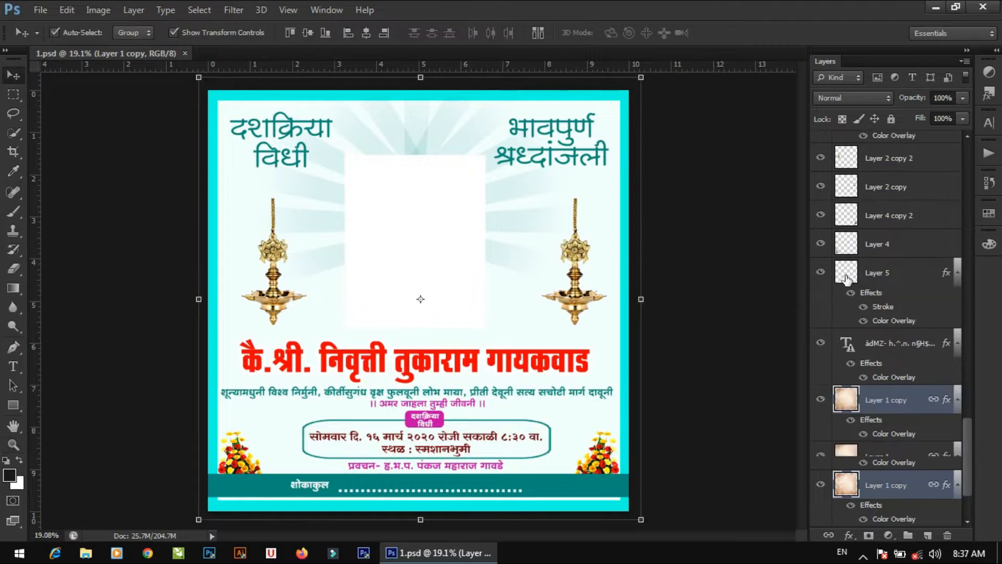
left_click(821, 456)
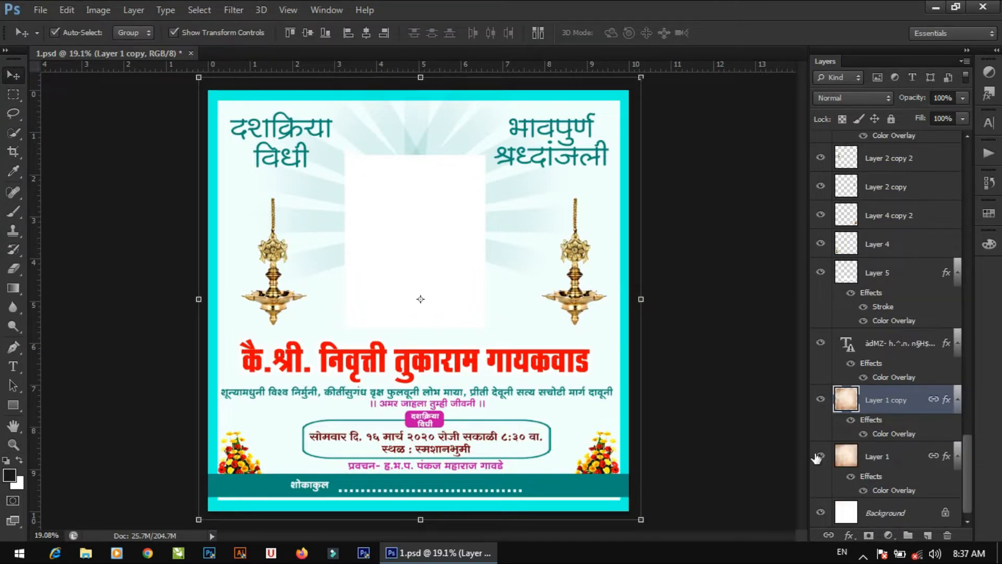
left_click(822, 456)
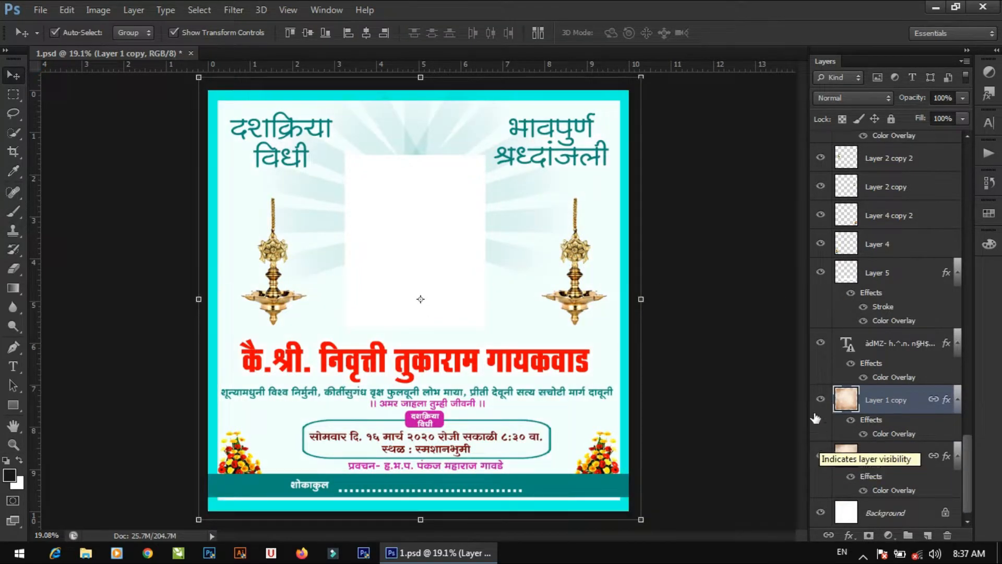
left_click(822, 399)
left_click(822, 399)
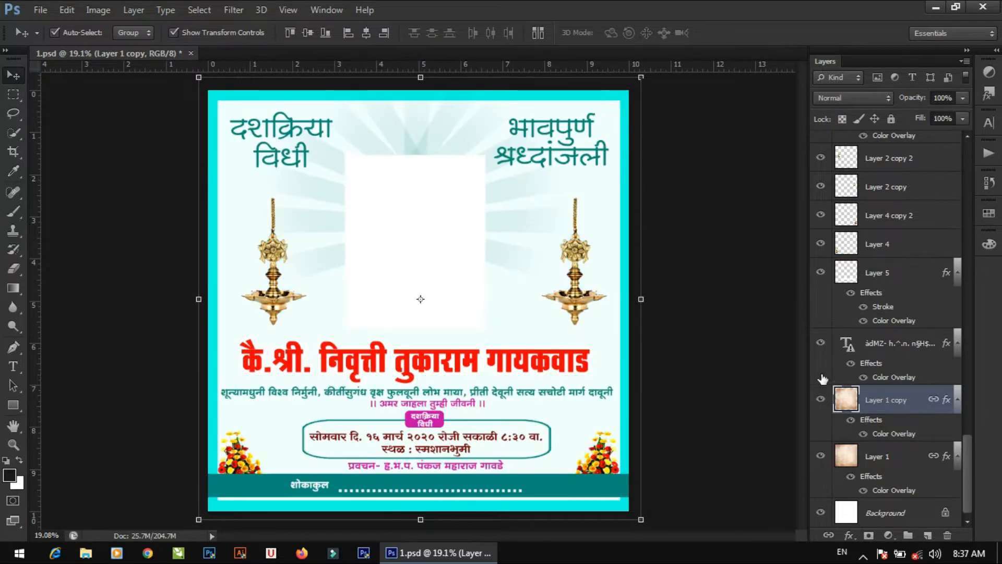
left_click(821, 343)
scroll(396, 261, "up", 1)
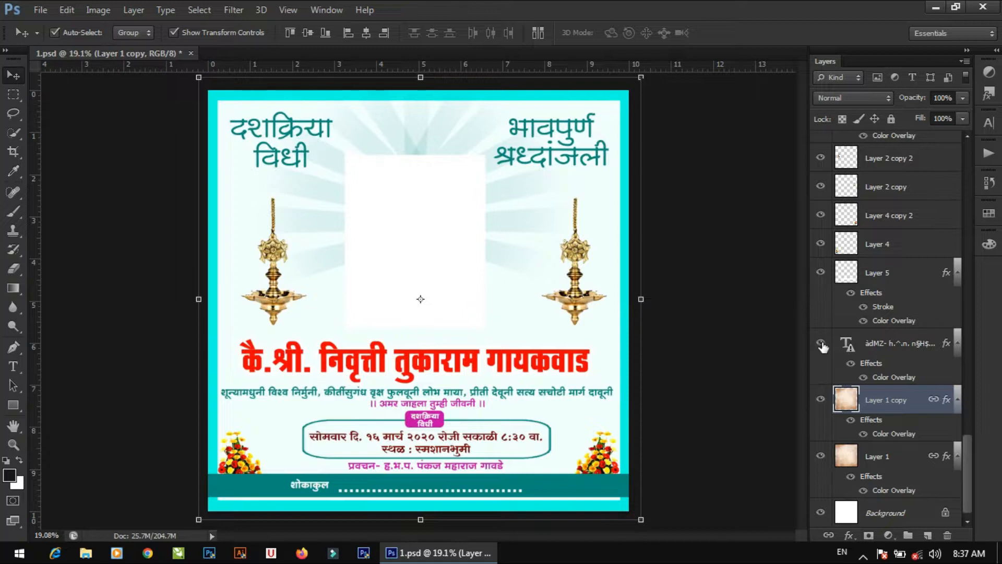
left_click(821, 243)
left_click(821, 243)
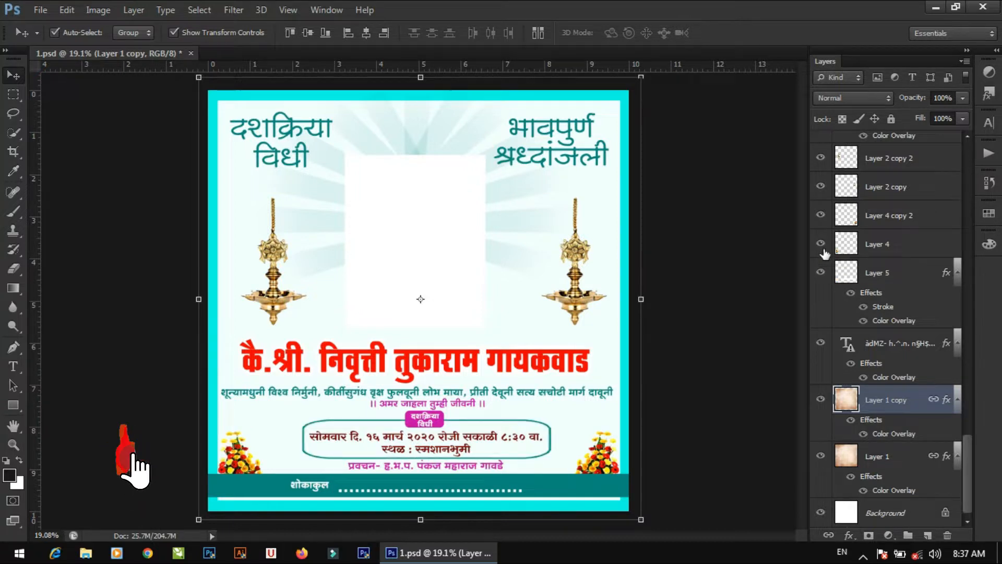
- Toggle the visibility of Layer 2 copy, Layer 2 copy 2 and the dotted-line text layer to check what each holds
left_click(821, 186)
left_click(821, 186)
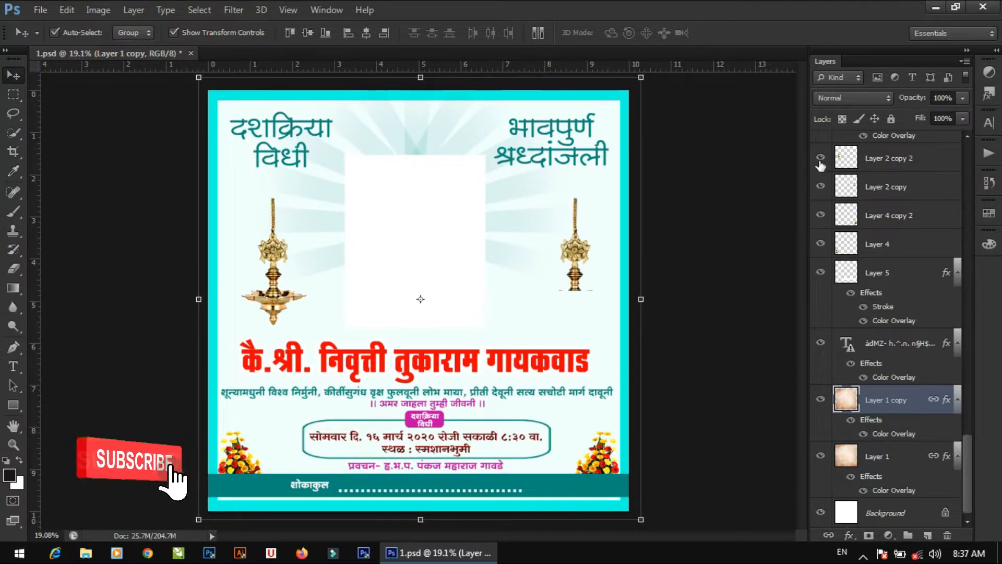
left_click(821, 157)
left_click(821, 158)
scroll(822, 178, "up", 4)
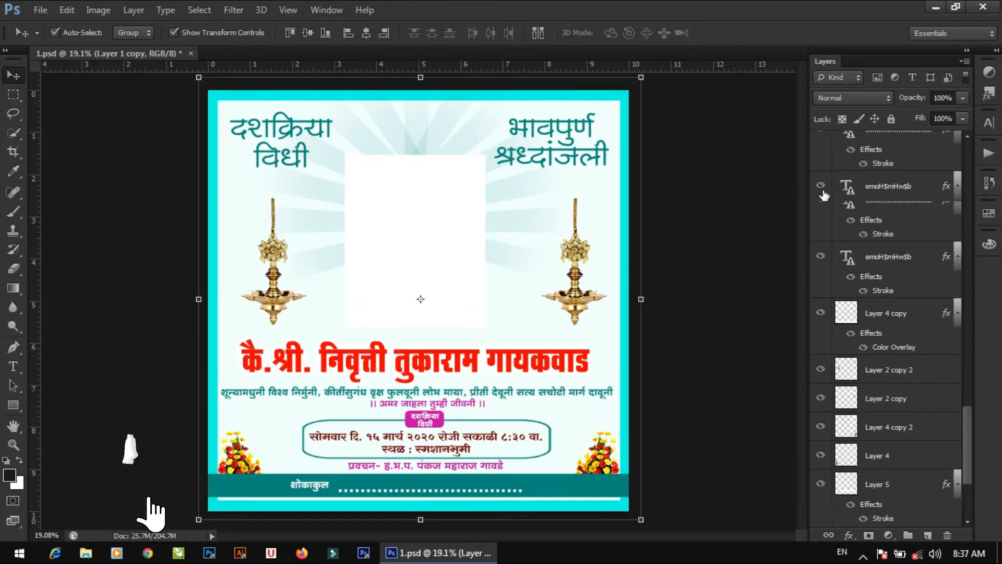
left_click(820, 199)
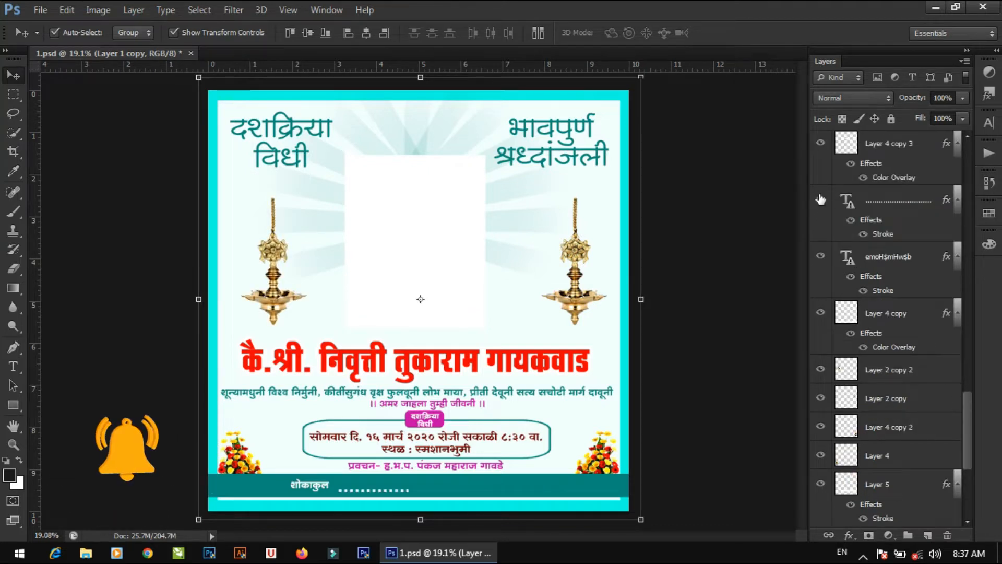
left_click(821, 200)
scroll(835, 169, "up", 4)
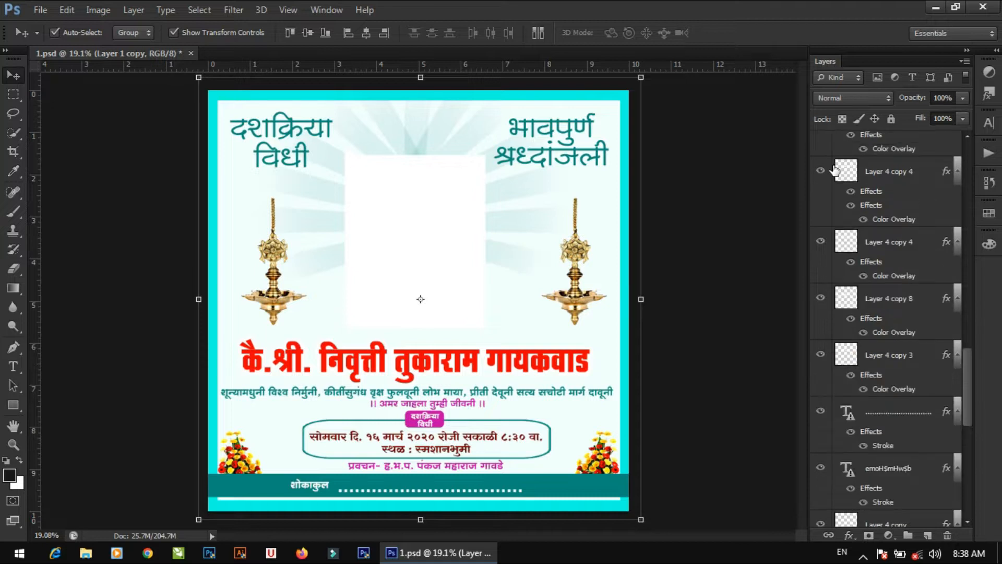
- Check the Layer 4 copies, Layer 7 and the top name text by toggling their visibility, and examine the banner's lower half up close
left_click(822, 185)
scroll(822, 184, "up", 5)
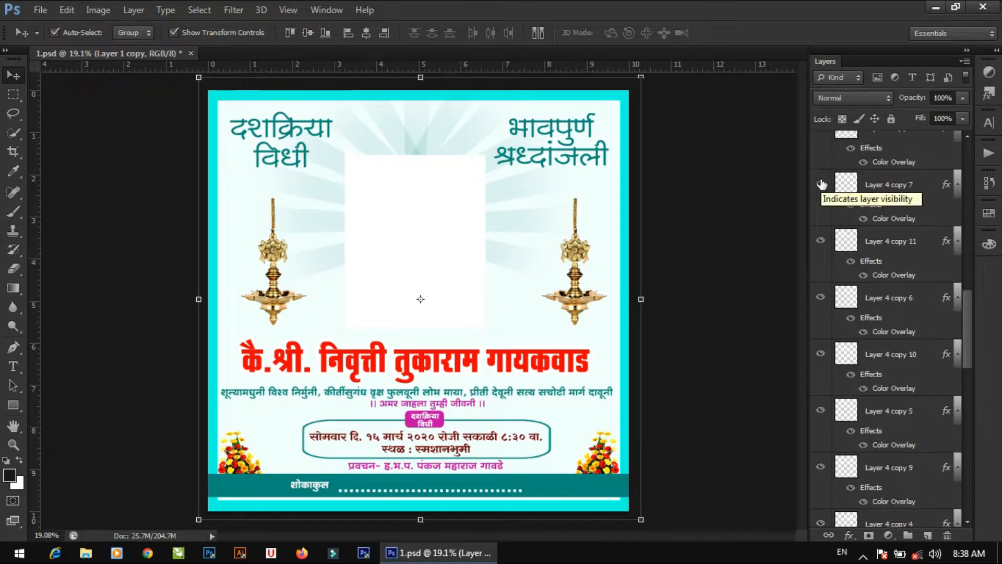
left_click(823, 217)
left_click(822, 218)
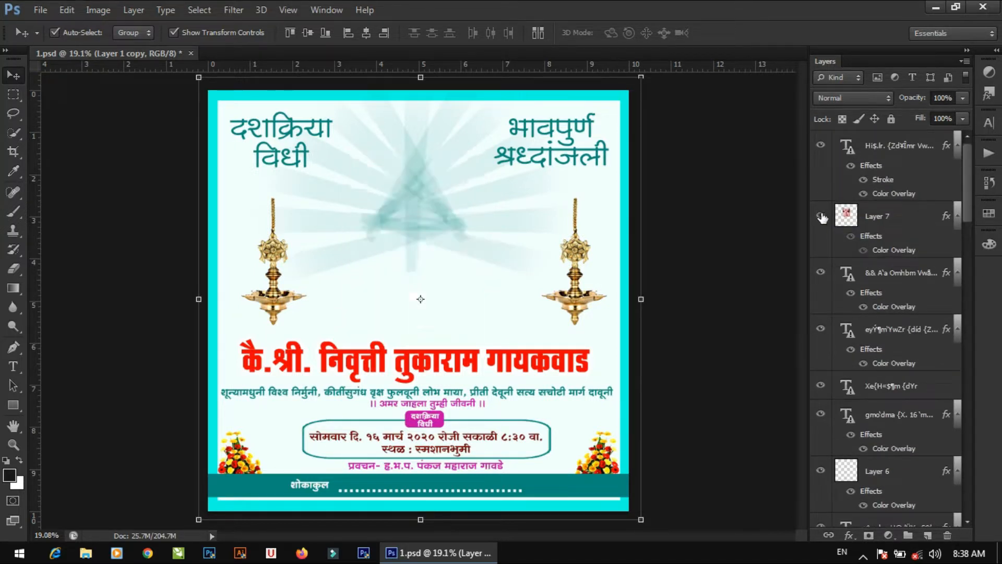
left_click(823, 217)
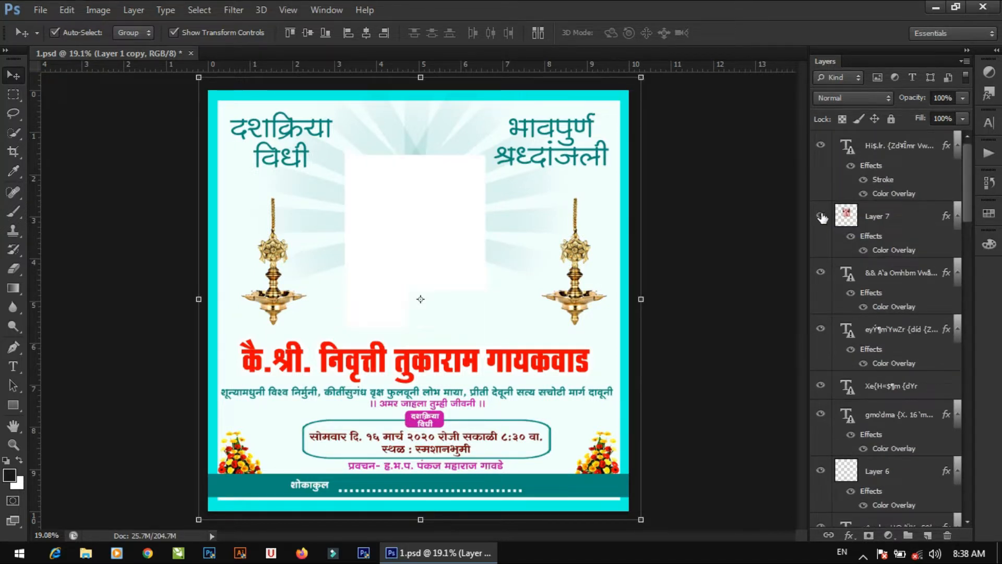
left_click(822, 146)
key("z")
left_click_drag(349, 378, 387, 348)
left_click(387, 348)
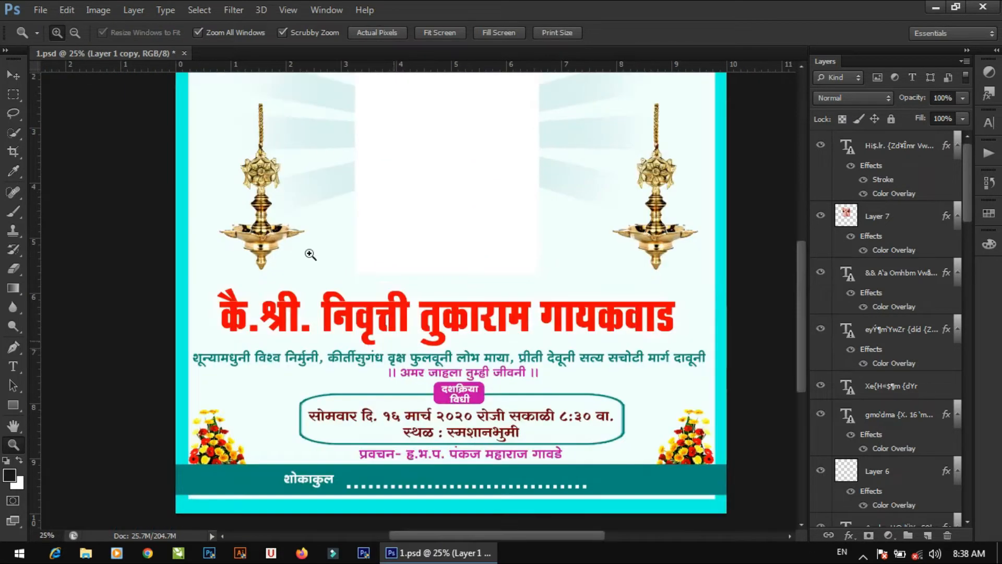
- Close 1.psd without saving and open 2.psd from the shradhanjali Banner 5 Psd File folder
key("v")
left_click(184, 54)
left_click(501, 215)
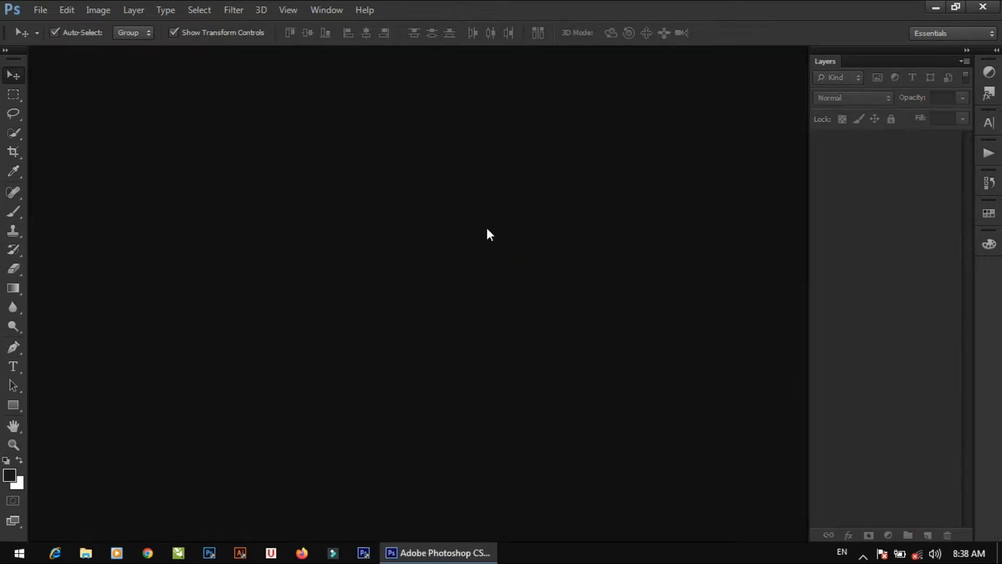
key("ctrl+o")
left_click(219, 149)
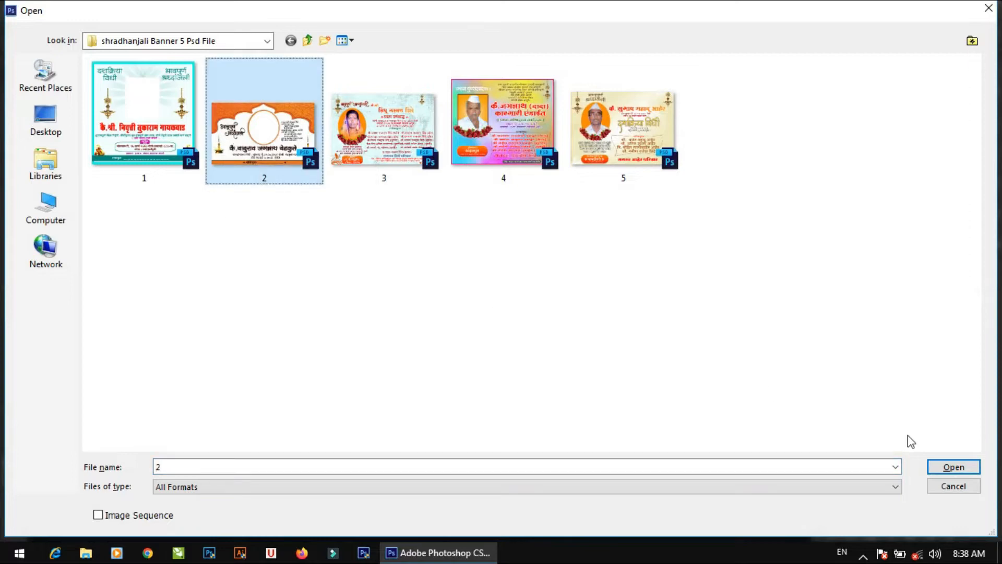
left_click(954, 467)
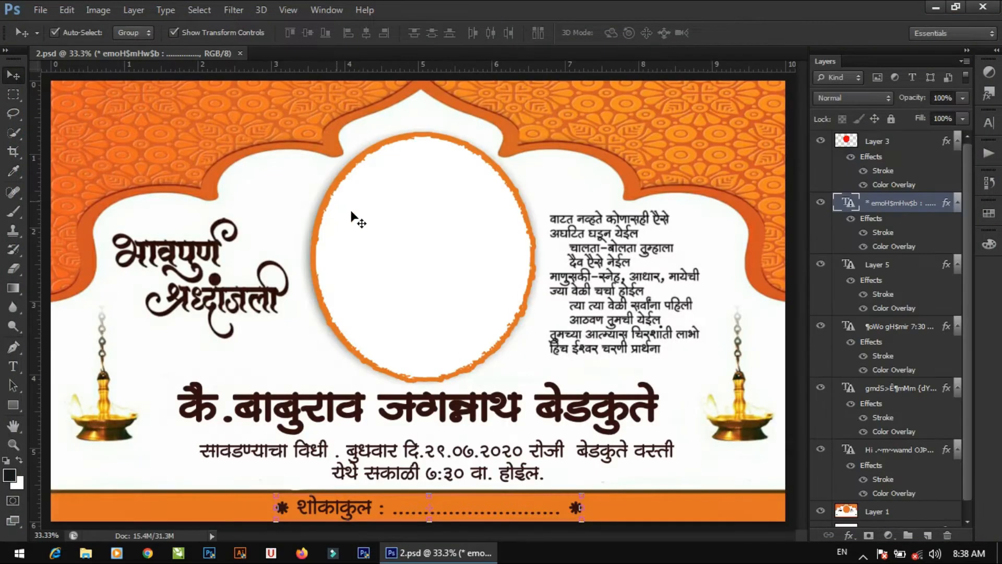
- Examine the orange banner's oval photo frame, name and date text, and footer up close, and select the oval frame layer
key("z")
left_click_drag(448, 322, 496, 313)
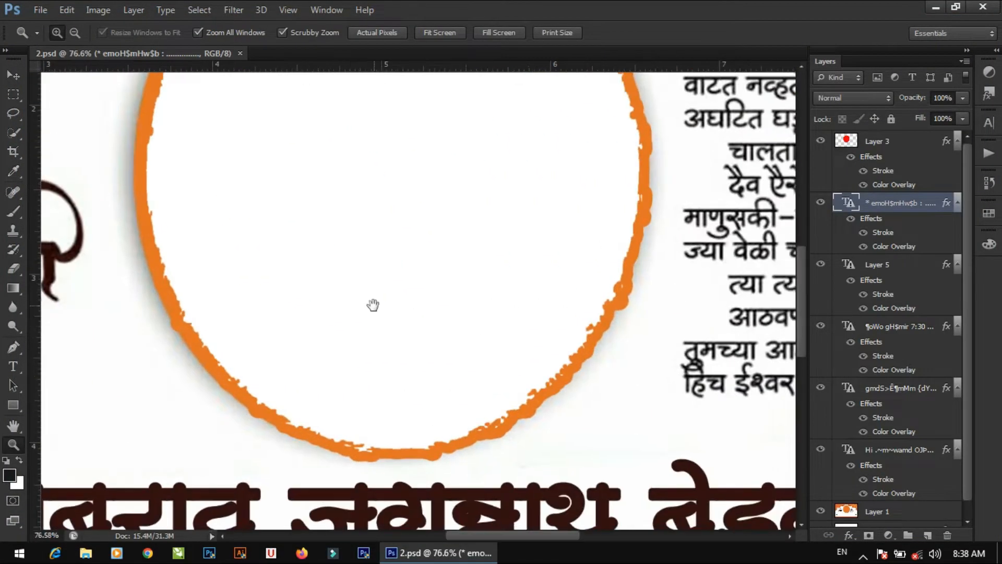
left_click_drag(381, 333, 582, 277)
left_click_drag(325, 215, 348, 232)
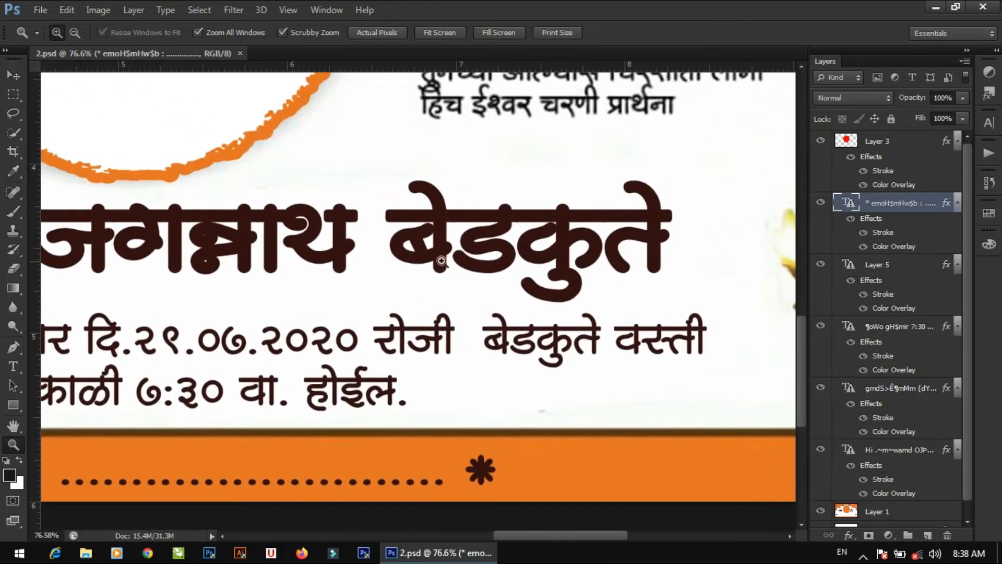
left_click_drag(500, 371, 424, 336)
key("v")
left_click(448, 263)
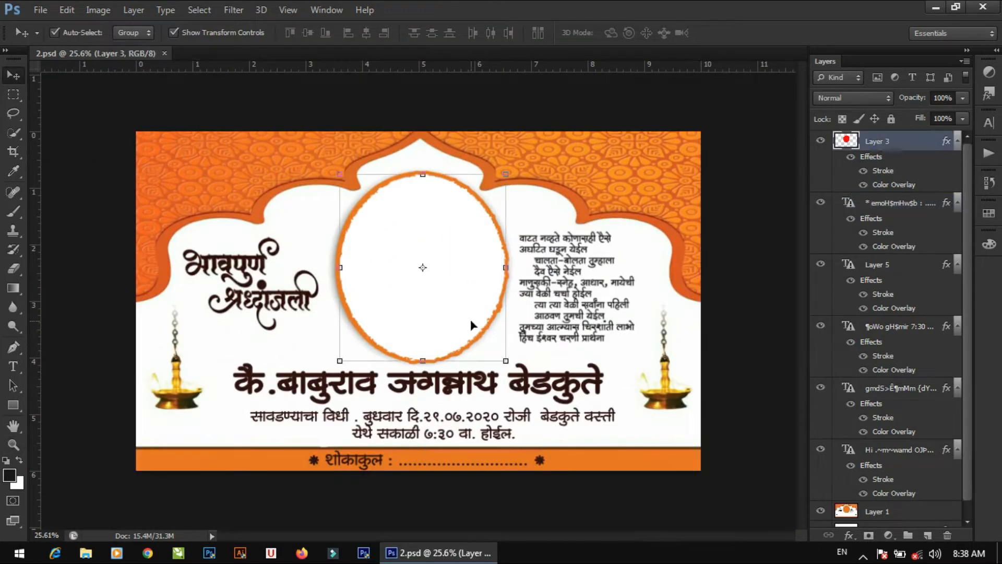
scroll(796, 205, "down", 3)
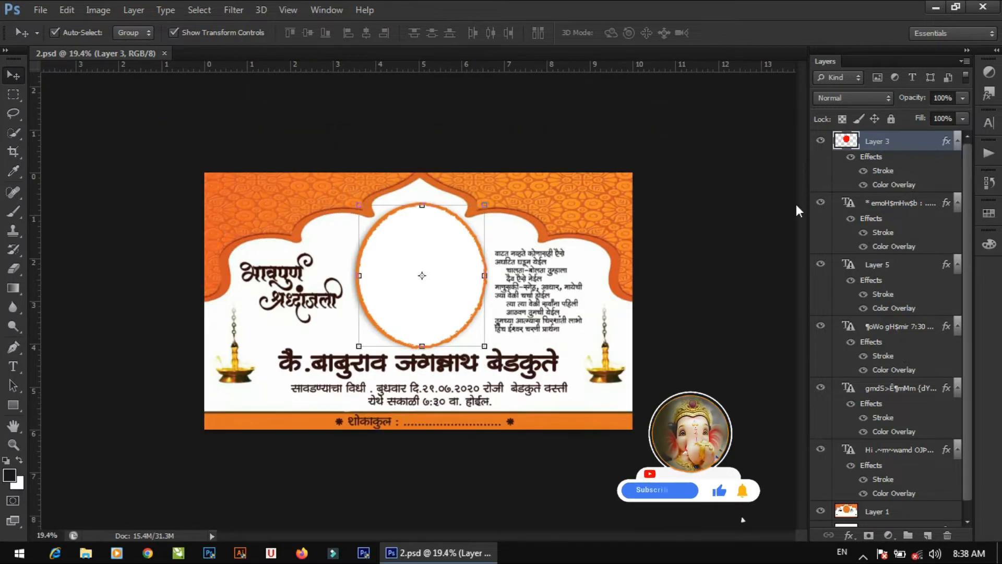
scroll(734, 223, "up", 3)
- Toggle the visibility of Layer 3, the footer text, Layer 5, the date and name texts and Layer 1 to check each layer
left_click(821, 140)
left_click(821, 140)
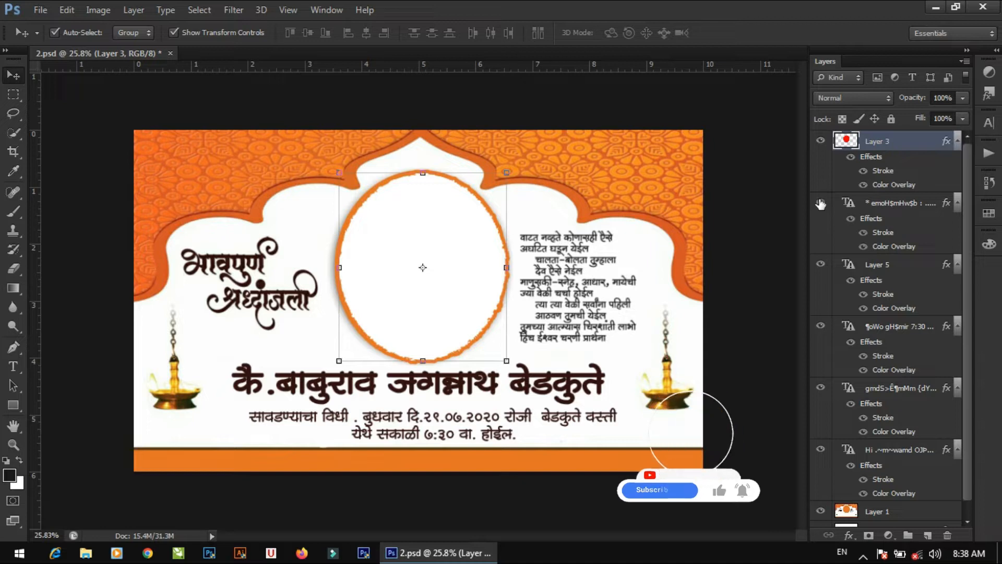
left_click(821, 264)
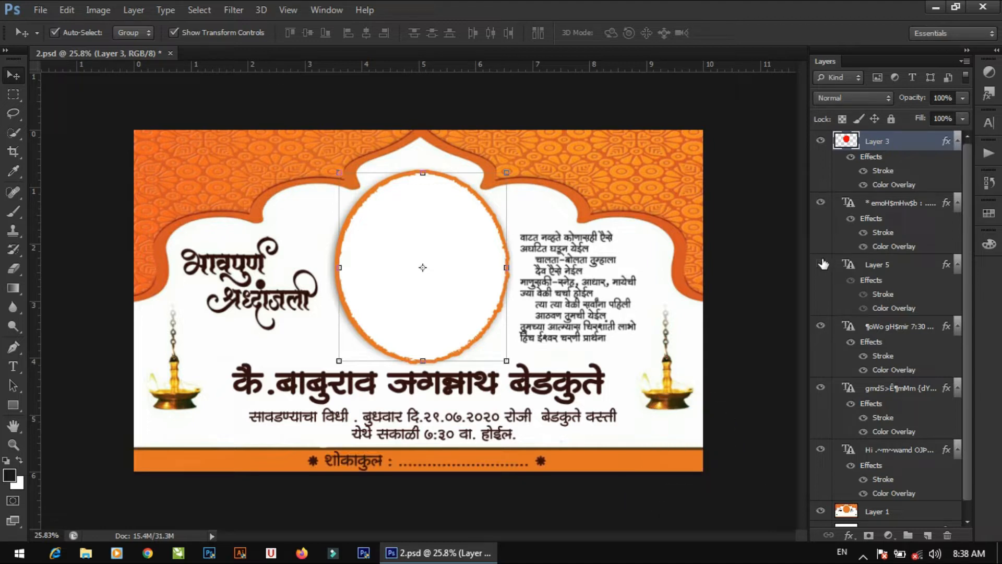
left_click(821, 327)
left_click(821, 387)
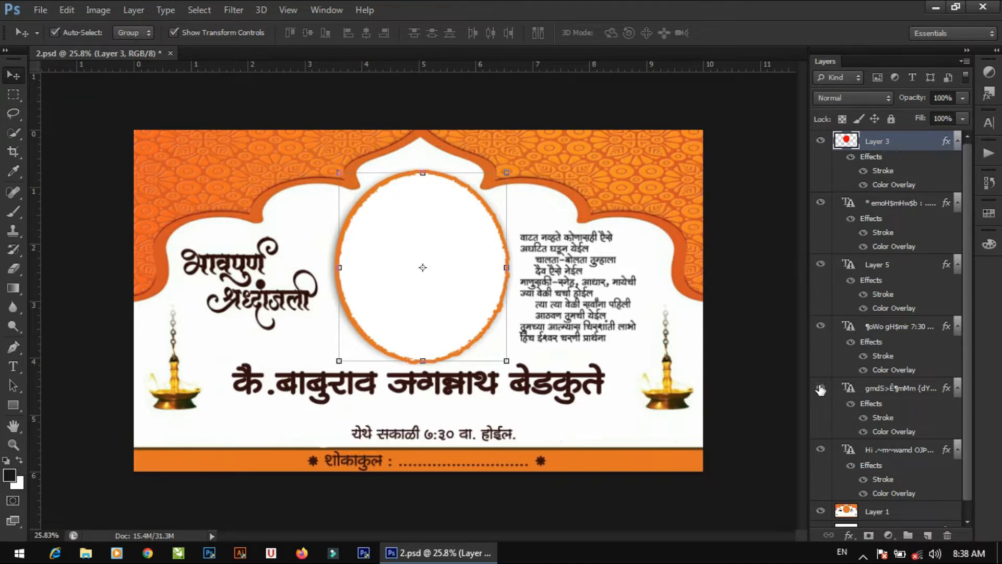
left_click(820, 387)
left_click(820, 449)
left_click(822, 450)
scroll(842, 335, "down", 1)
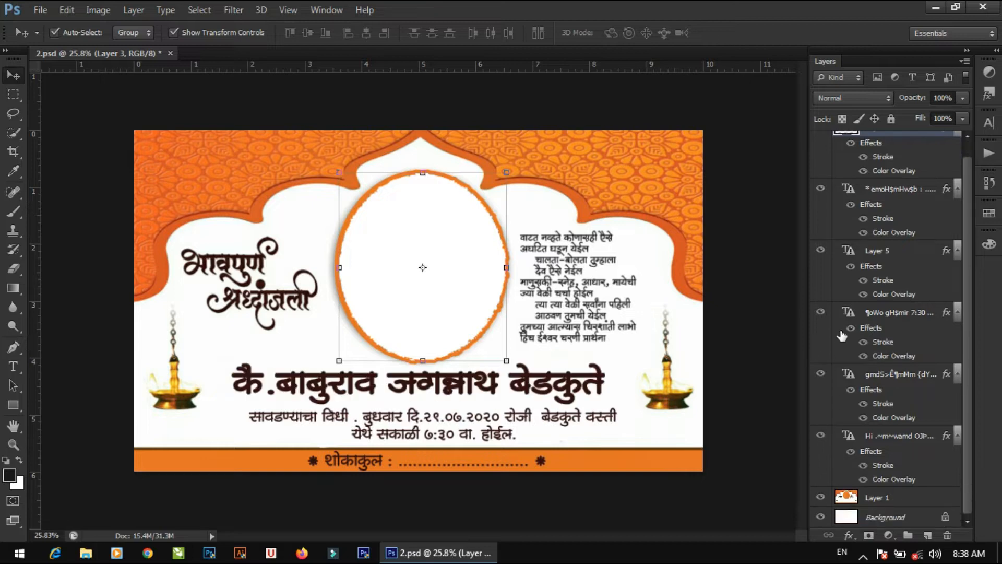
left_click(819, 498)
left_click(820, 499)
- Close 2.psd without saving and open 3.psd from the shradhanjali Banner 5 Psd File folder
left_click(171, 53)
left_click(502, 217)
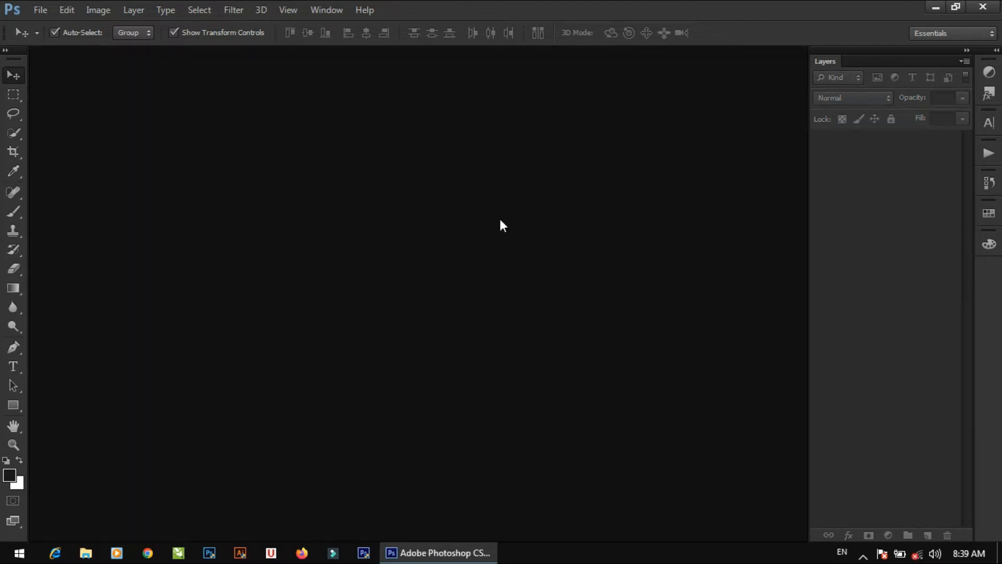
double_click(499, 218)
left_click(391, 157)
left_click(954, 466)
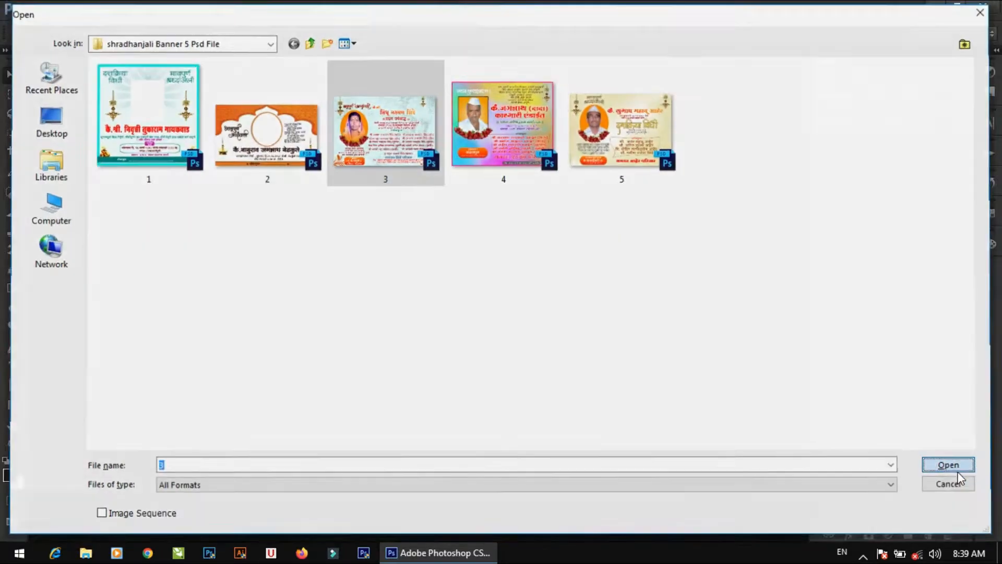
left_click(455, 235)
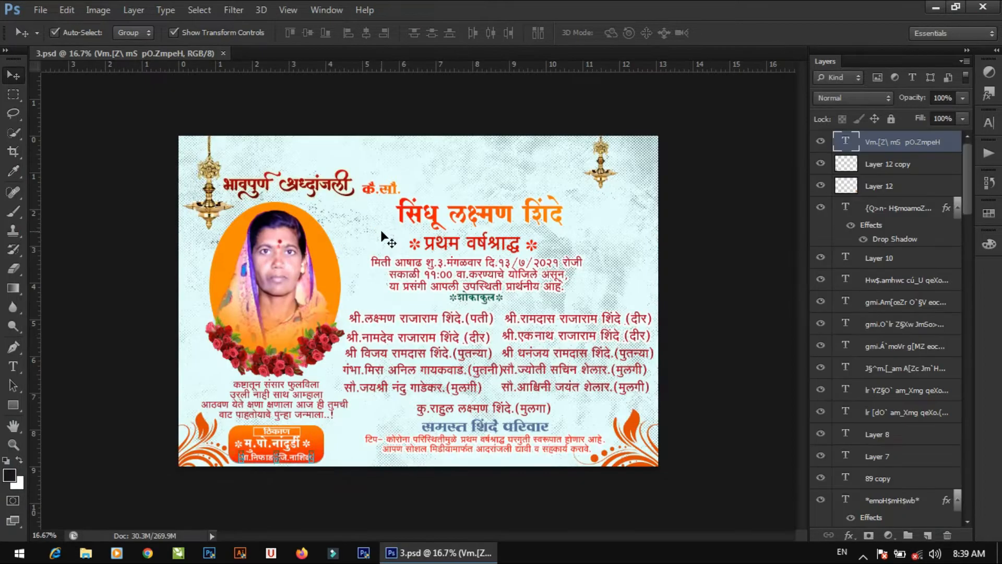
- Examine the light blue banner's date text, list of relatives, heading and portrait up close and as a whole
key("z")
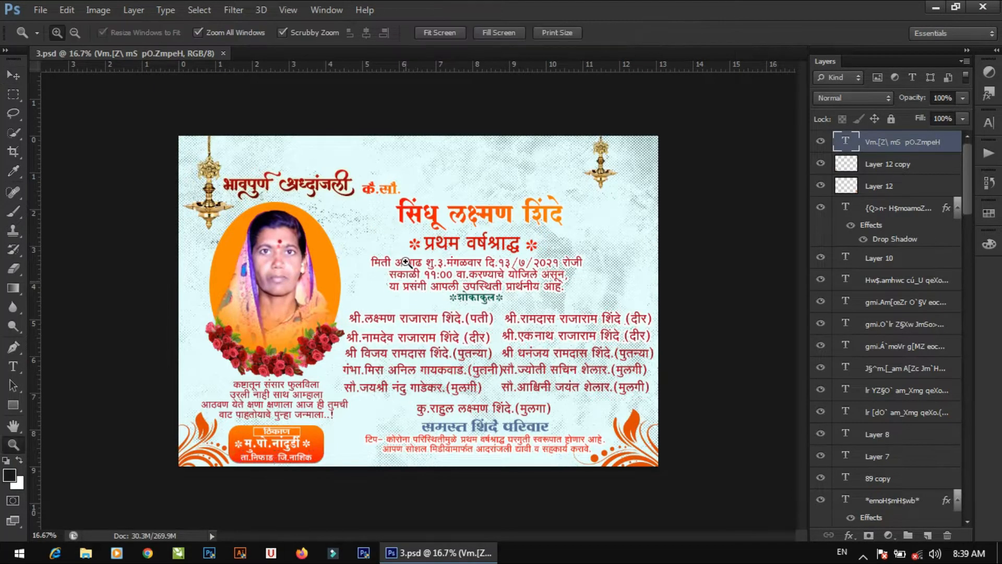
left_click_drag(460, 292, 538, 345)
left_click(538, 345)
left_click_drag(637, 265, 393, 226)
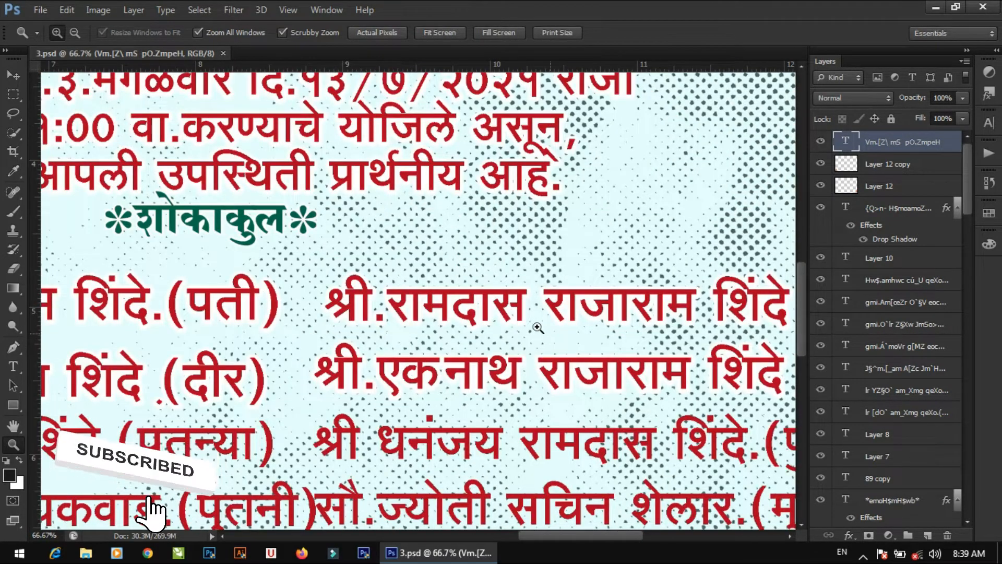
left_click(516, 308, "alt")
left_click_drag(504, 383, 360, 350)
left_click_drag(256, 303, 231, 313)
scroll(294, 297, "up", 2)
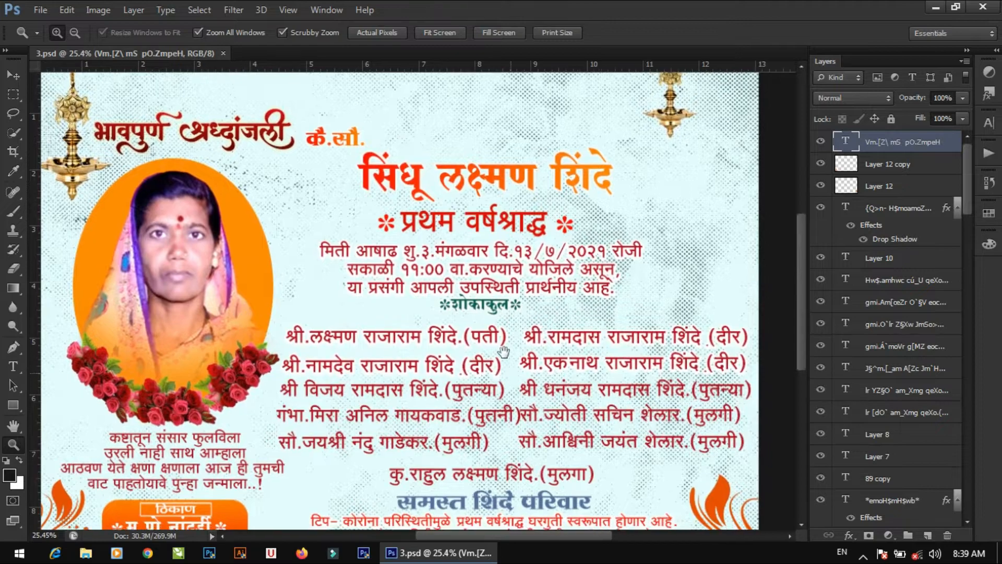
left_click_drag(506, 352, 637, 241)
left_click_drag(545, 316, 523, 318)
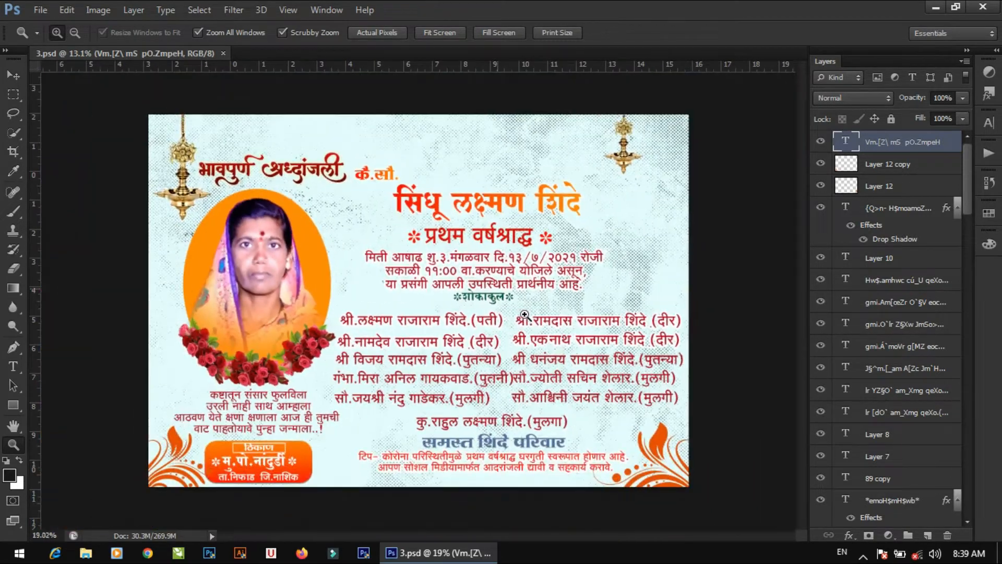
key("v")
scroll(476, 201, "up", 2)
scroll(476, 201, "down", 1)
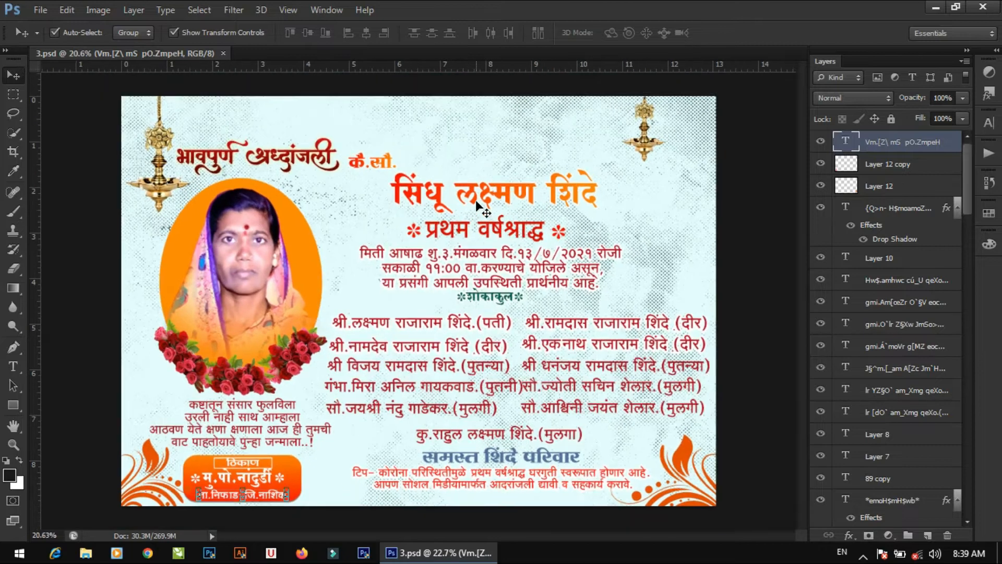
- Toggle the visibility of the topmost text layer, Ellipse 1 and Layer 6 off and on to check each layer
left_click(821, 142)
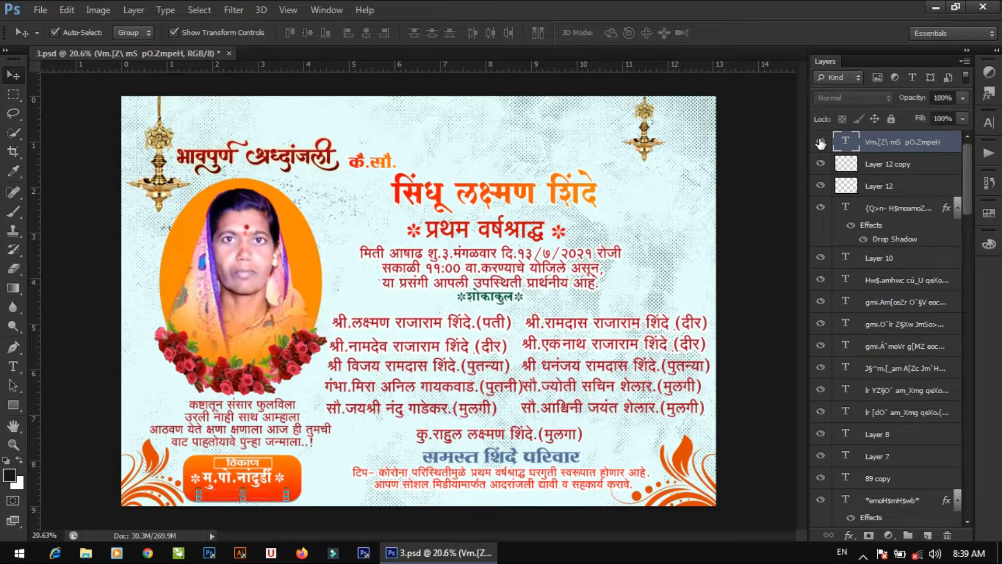
left_click(820, 142)
scroll(873, 244, "down", 10)
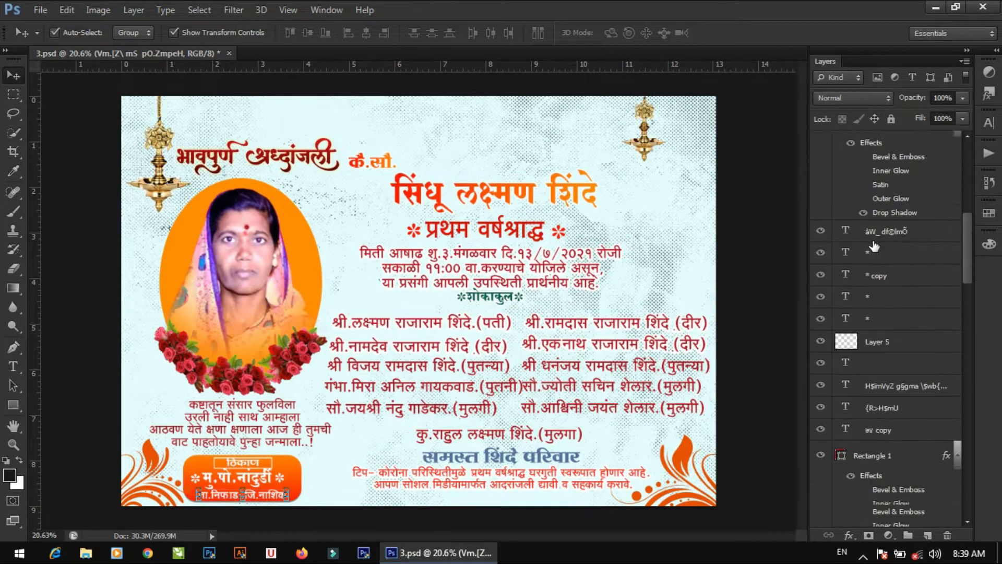
scroll(866, 258, "down", 10)
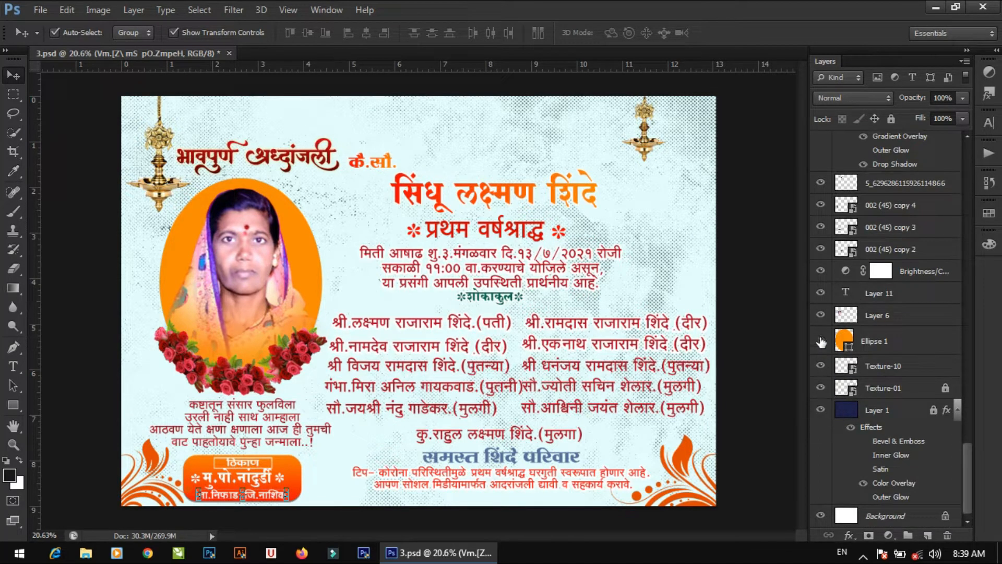
left_click(821, 342)
left_click(821, 342)
left_click(821, 315)
left_click(821, 315)
- Toggle the visibility of 002 (45) copy 2, copy 3 and copy 4 and the भावपूर्ण श्रध्दांजली heading graphic to check each layer
left_click(821, 249)
left_click(822, 249)
left_click(821, 228)
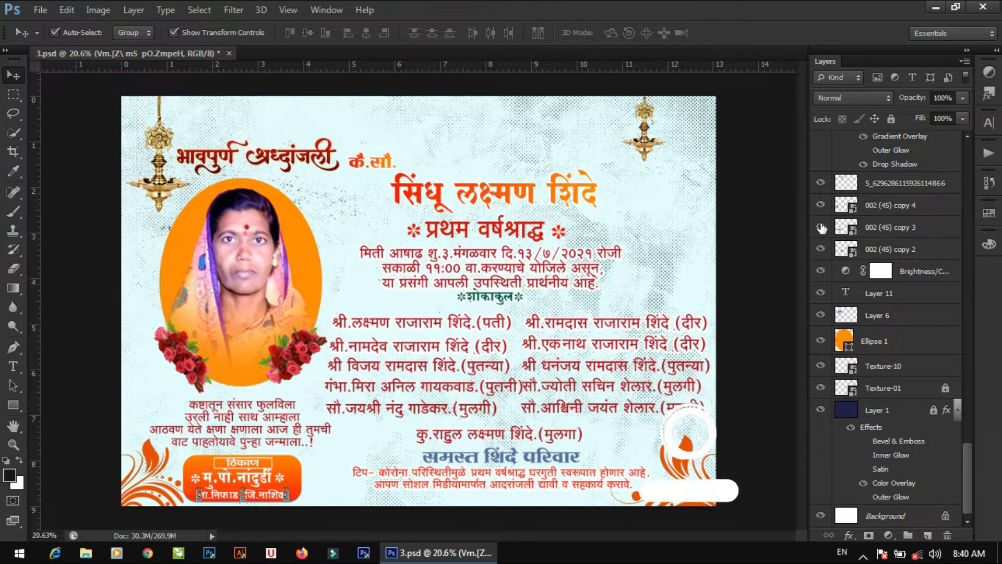
left_click(821, 227)
left_click(821, 205)
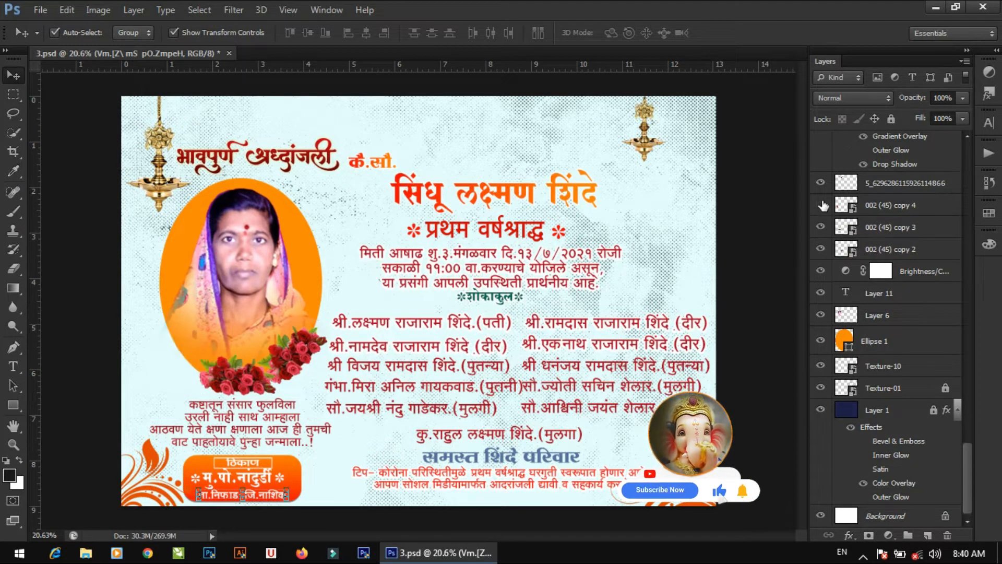
left_click(821, 205)
left_click(821, 183)
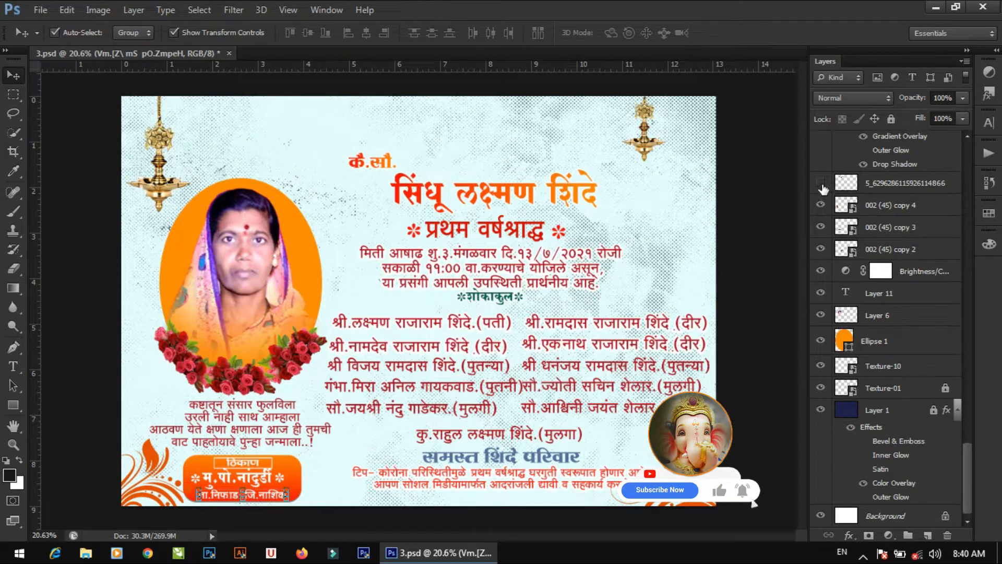
left_click(821, 183)
- Toggle the visibility of the 89, 89 copy, Layer 2 copy and Layer 2 copy 2 layers to check each one
scroll(824, 188, "up", 3)
scroll(824, 187, "up", 1)
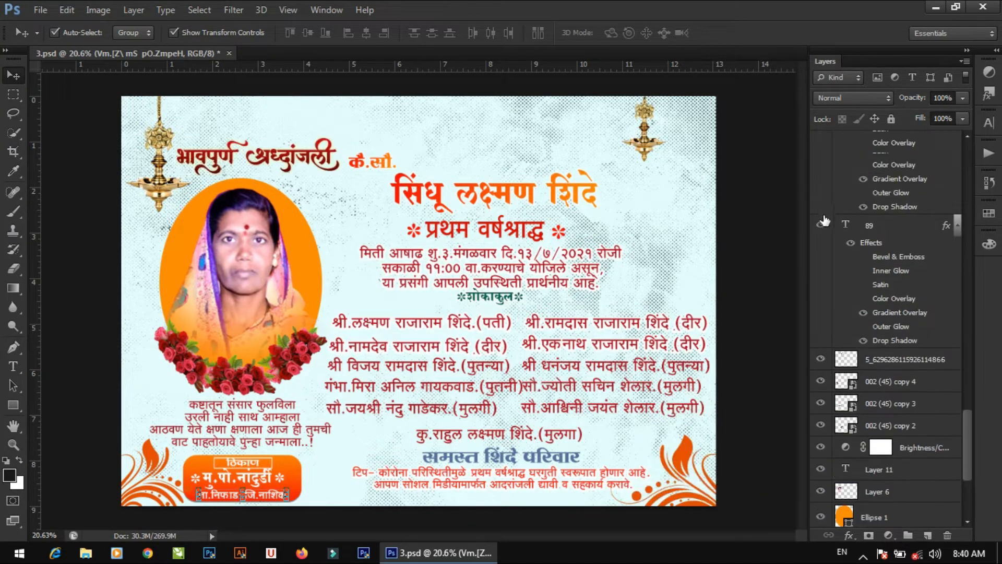
left_click(822, 226)
left_click(822, 226)
scroll(825, 198, "up", 5)
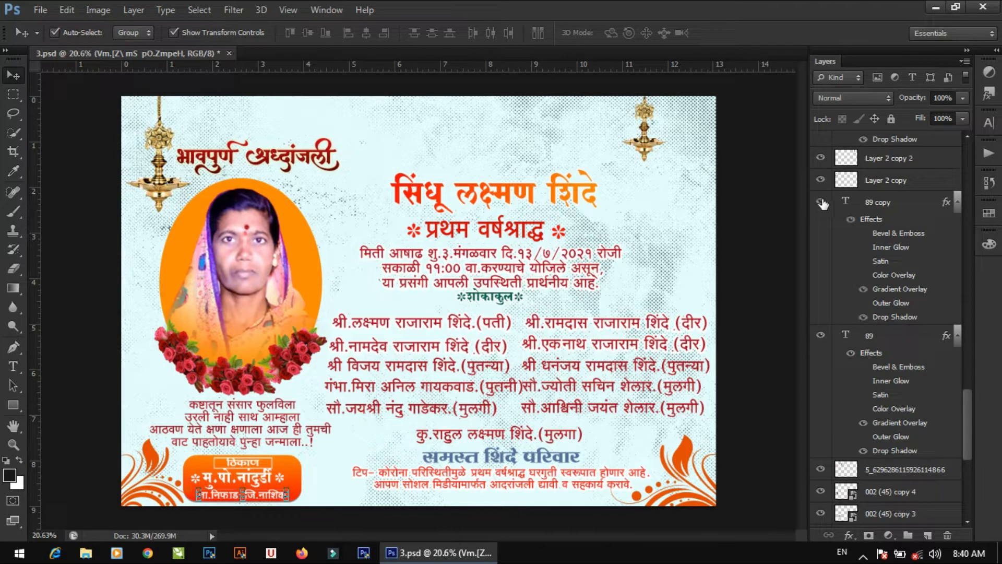
left_click(822, 183)
left_click(821, 182)
scroll(824, 198, "up", 2)
left_click(821, 203)
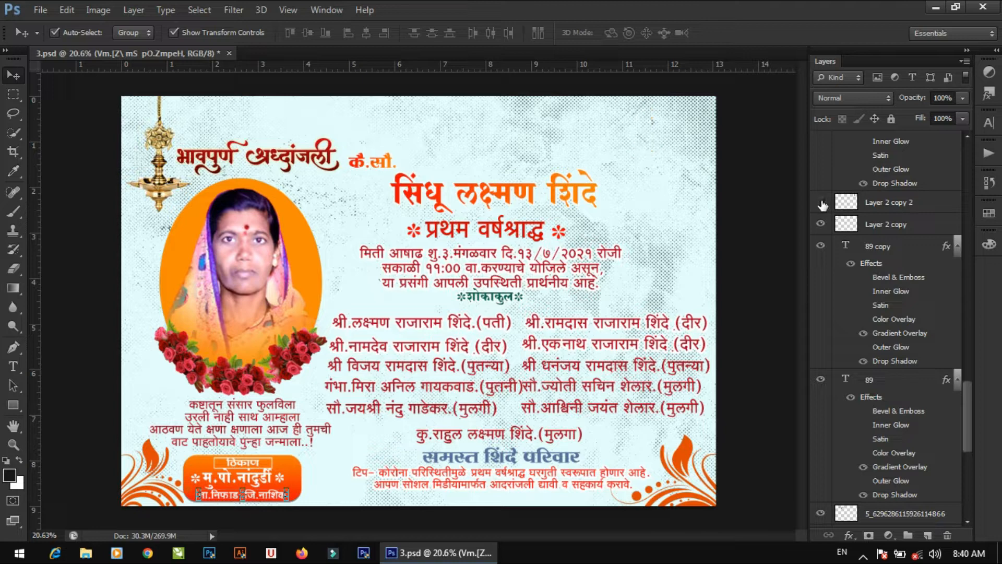
left_click(821, 202)
- Toggle the visibility of the date text and two of the relatives' name texts to check those layers
scroll(830, 197, "up", 6)
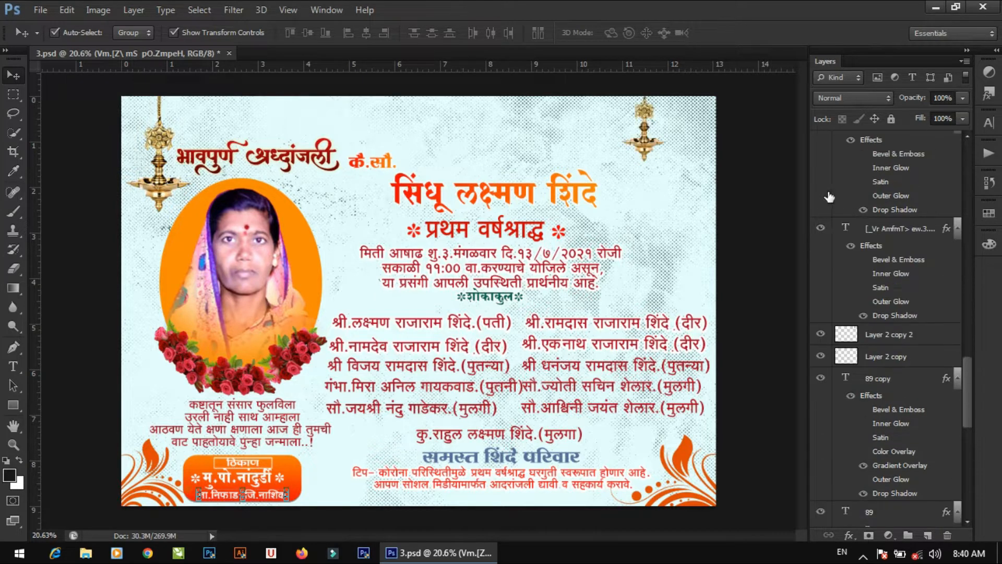
left_click(821, 229)
left_click(821, 229)
scroll(821, 232, "up", 5)
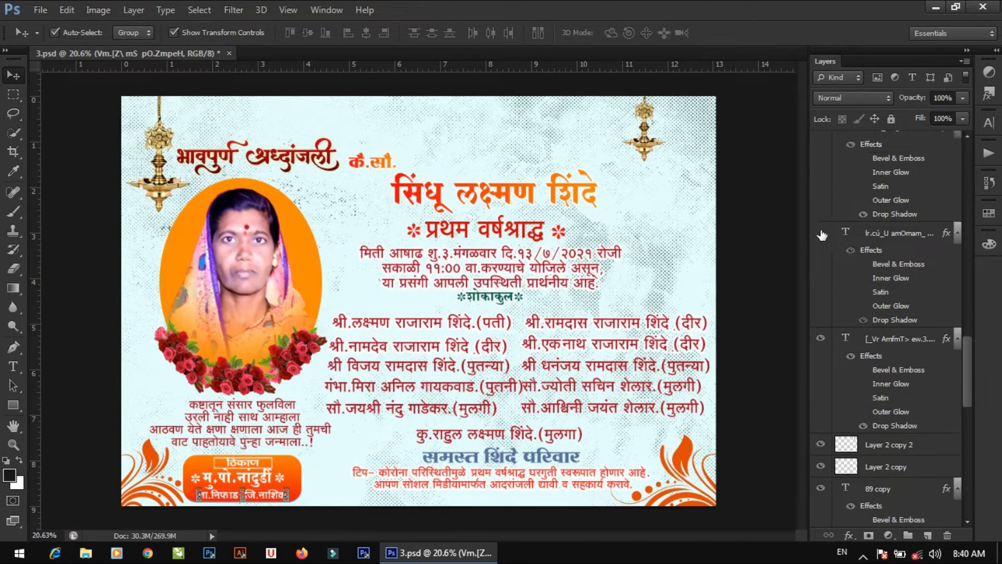
left_click(822, 233)
left_click(822, 233)
scroll(823, 256, "up", 7)
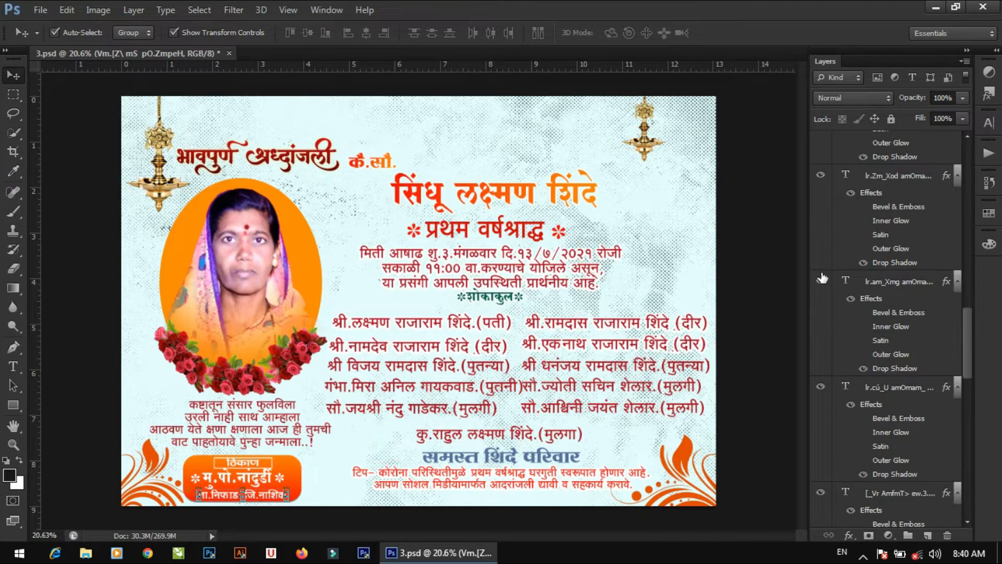
left_click(823, 282)
scroll(823, 240, "up", 14)
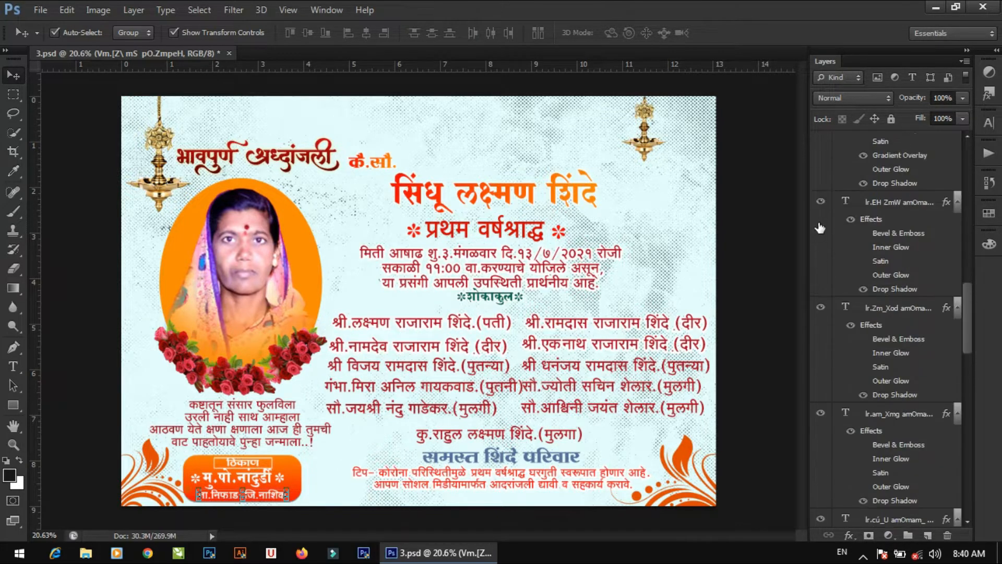
- Toggle the visibility of Rectangle 1, the verse below the portrait, and the प्रथम वर्षश्राद्ध and शोकाकुल texts to check each layer
left_click(822, 256)
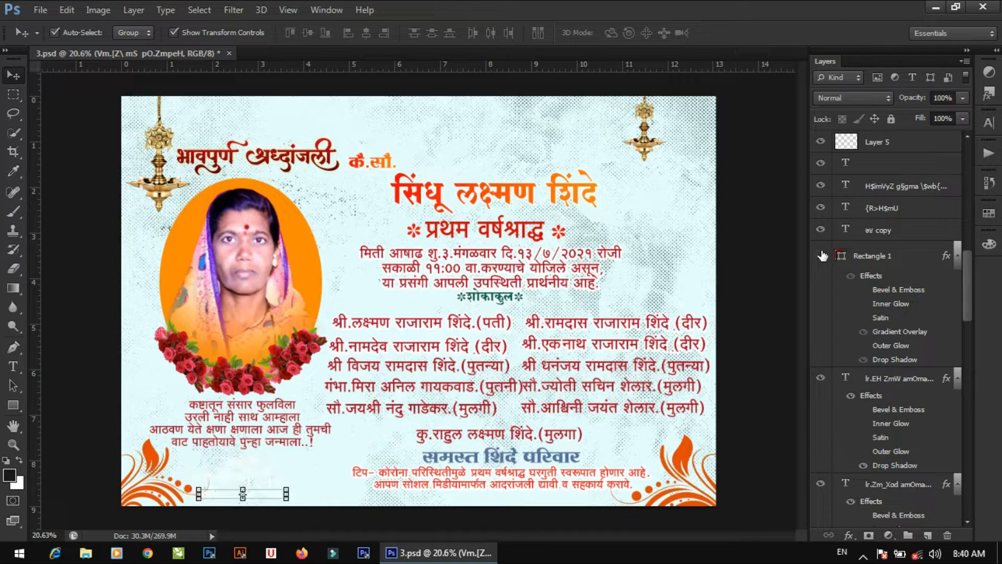
left_click(822, 256)
scroll(819, 256, "up", 3)
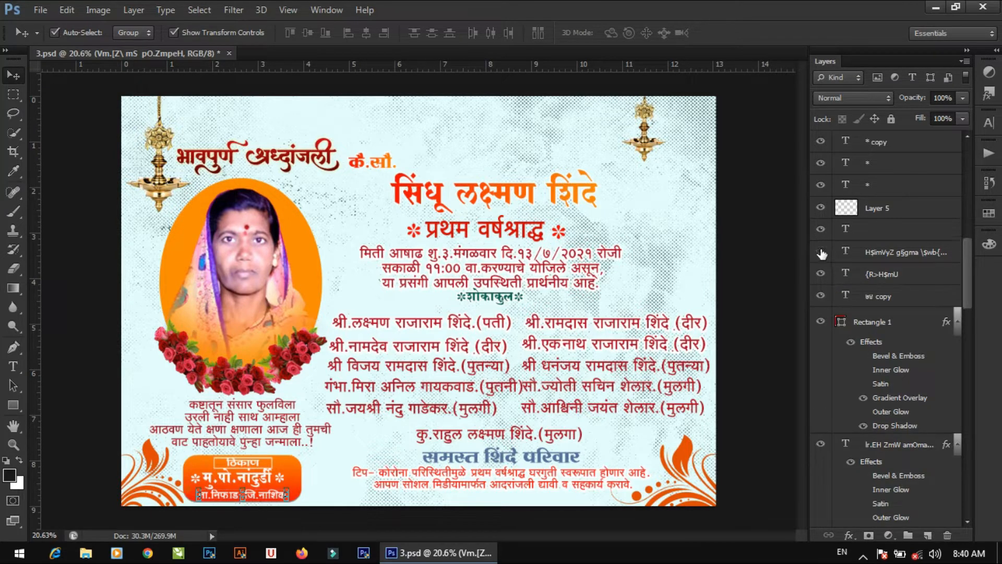
left_click(821, 253)
left_click(821, 253)
scroll(825, 235, "up", 6)
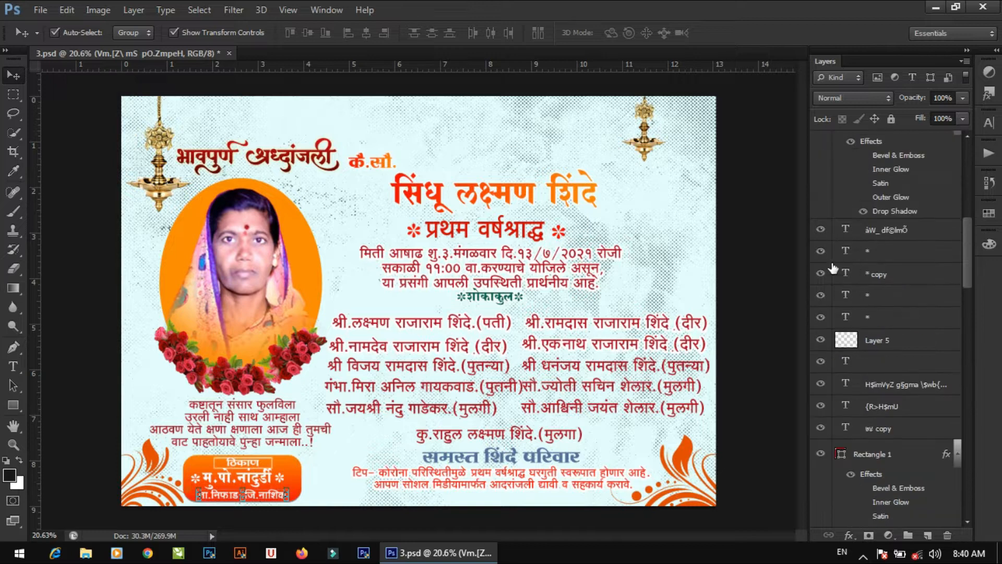
left_click(822, 230)
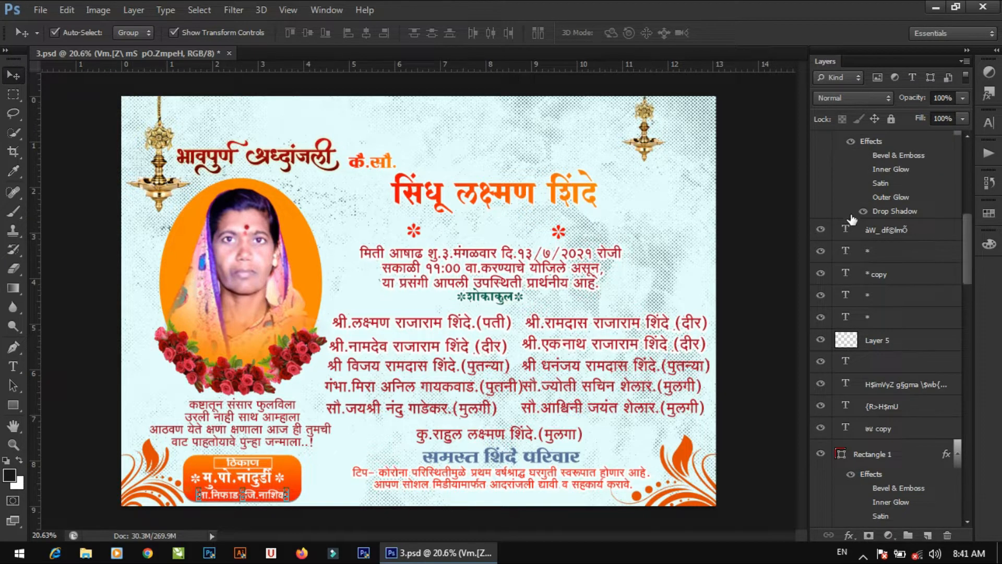
scroll(848, 216, "up", 5)
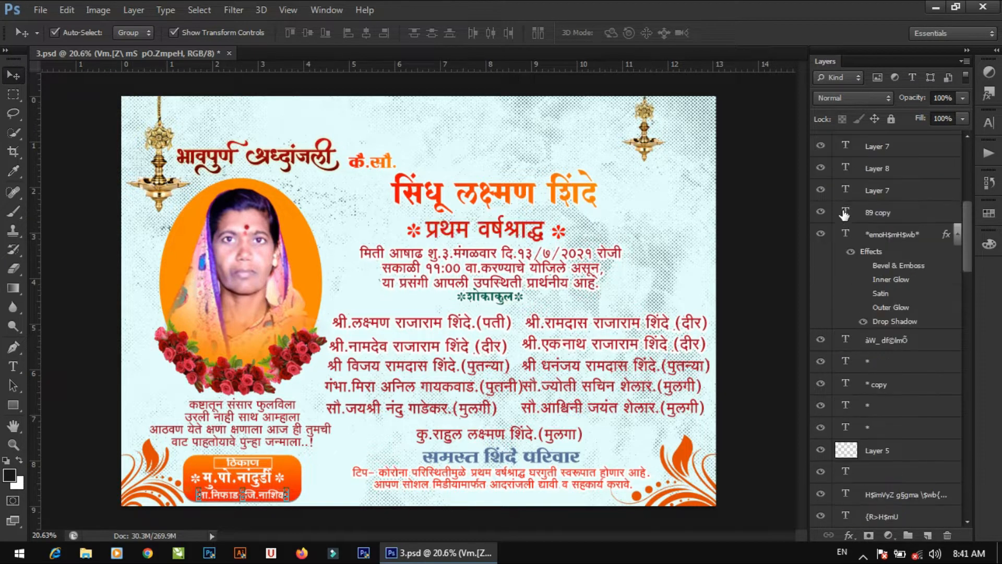
left_click(821, 233)
- Toggle the visibility of Layer 12, Layer 12 copy and the topmost text layer, and deselect all layers
scroll(824, 225, "up", 6)
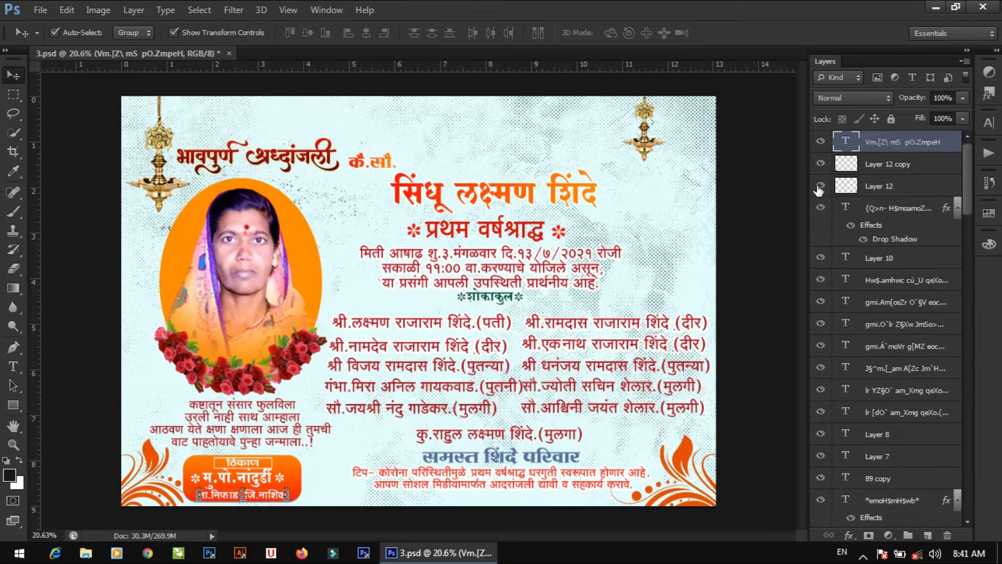
left_click(820, 187)
left_click(821, 165)
left_click(820, 165)
left_click(821, 141)
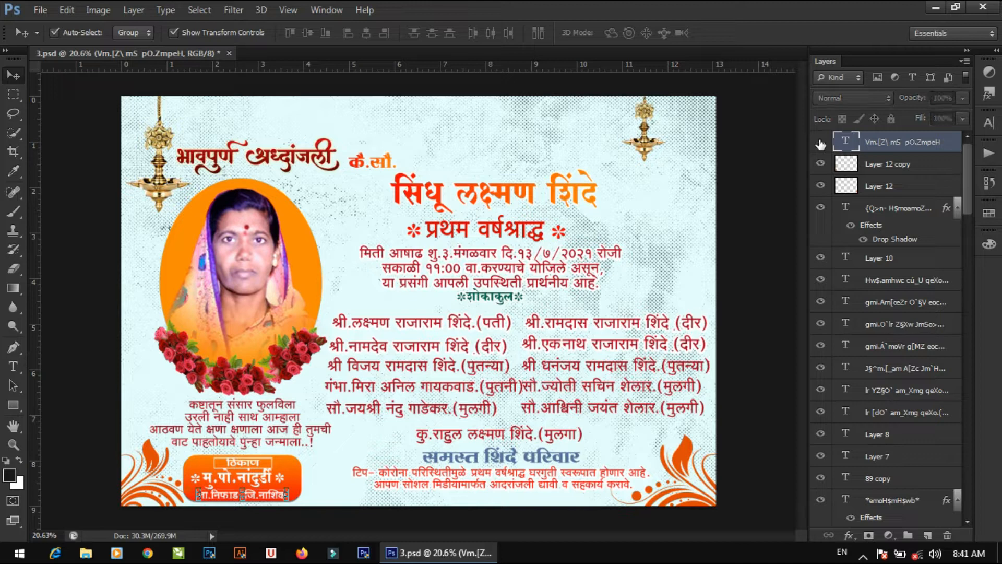
left_click(738, 198)
- Close 3.psd without saving and open 4.psd from the shradhanjali Banner 5 Psd File folder
key("z")
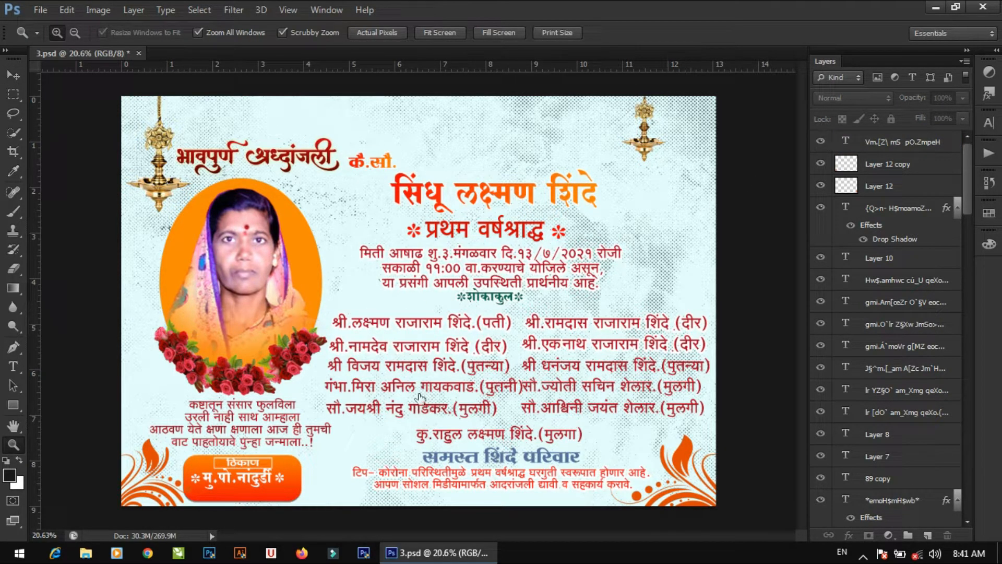
mouse_move(433, 396)
left_mouse_down()
mouse_move(466, 417)
mouse_move(423, 394)
left_mouse_up()
left_click_drag(617, 441, 427, 397)
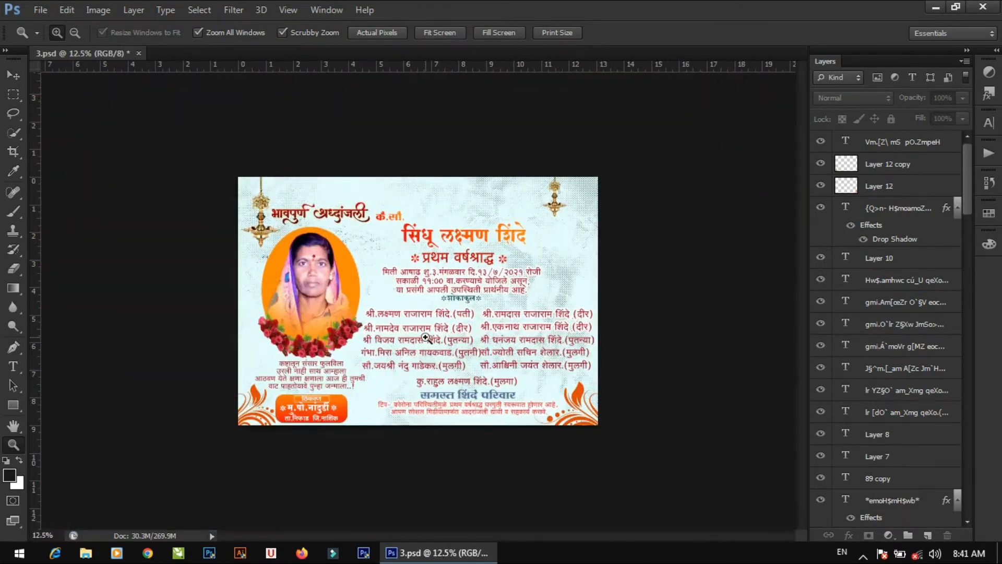
left_click_drag(426, 338, 408, 333)
key("v")
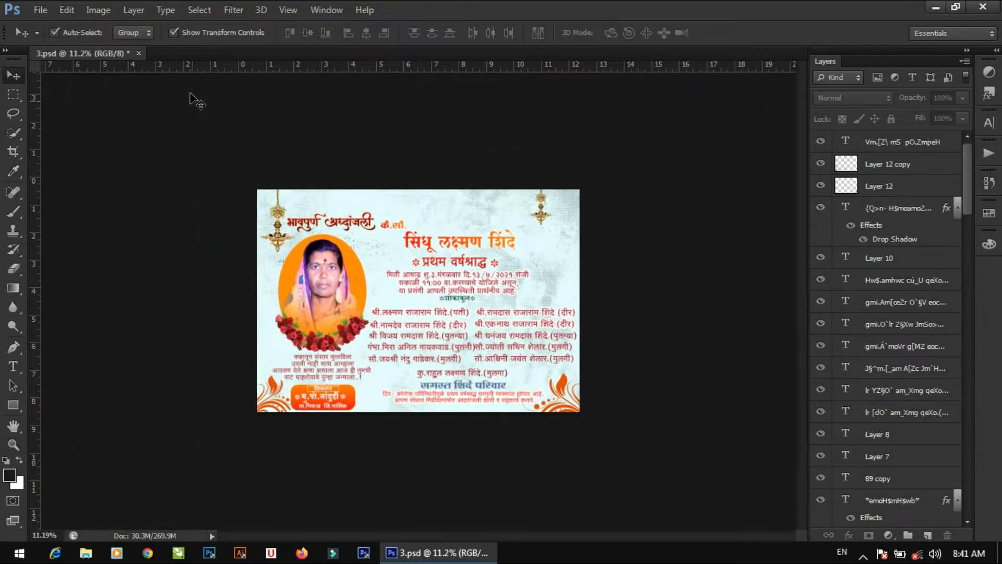
left_click(140, 52)
left_click(499, 218)
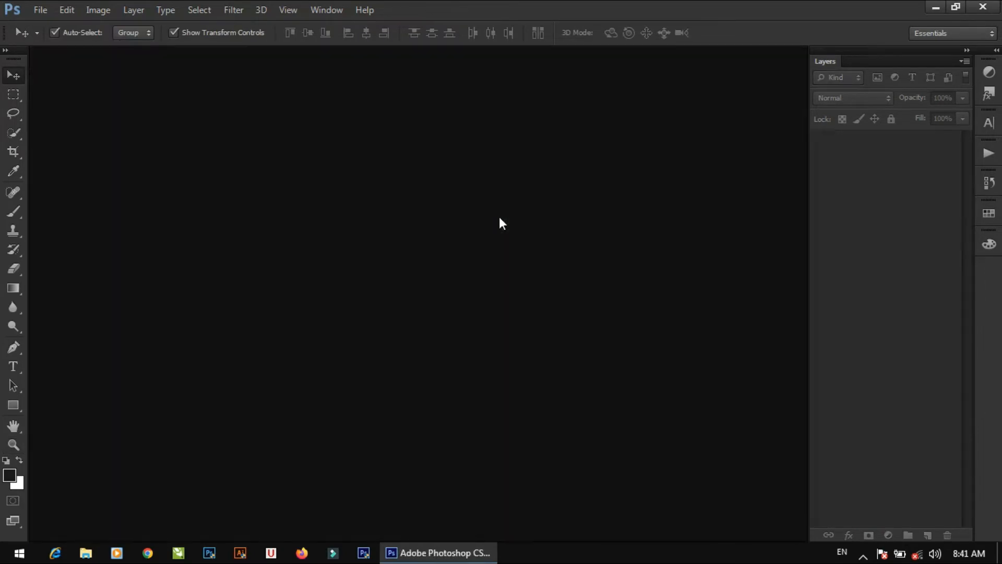
key("ctrl+o")
left_click(502, 157)
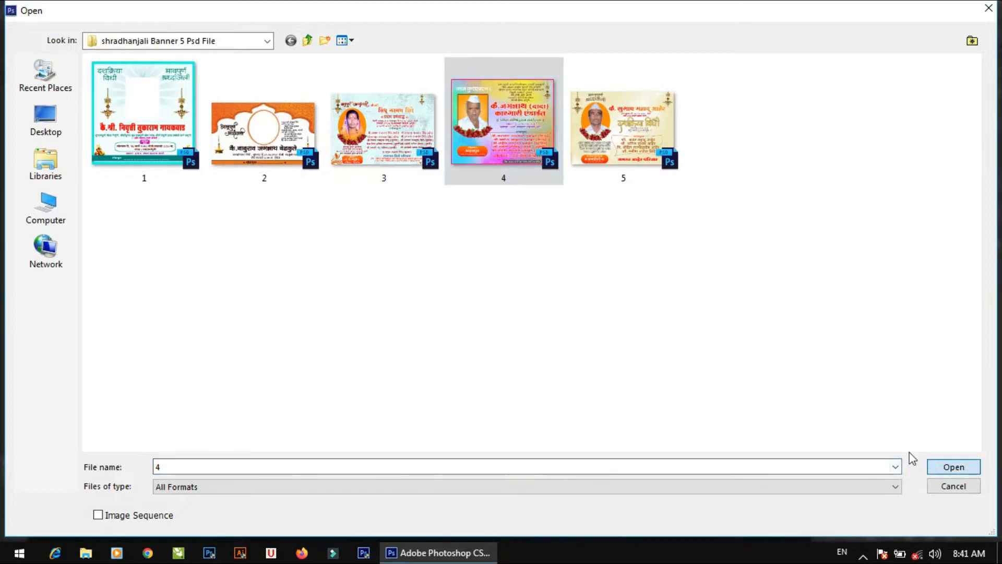
left_click(966, 468)
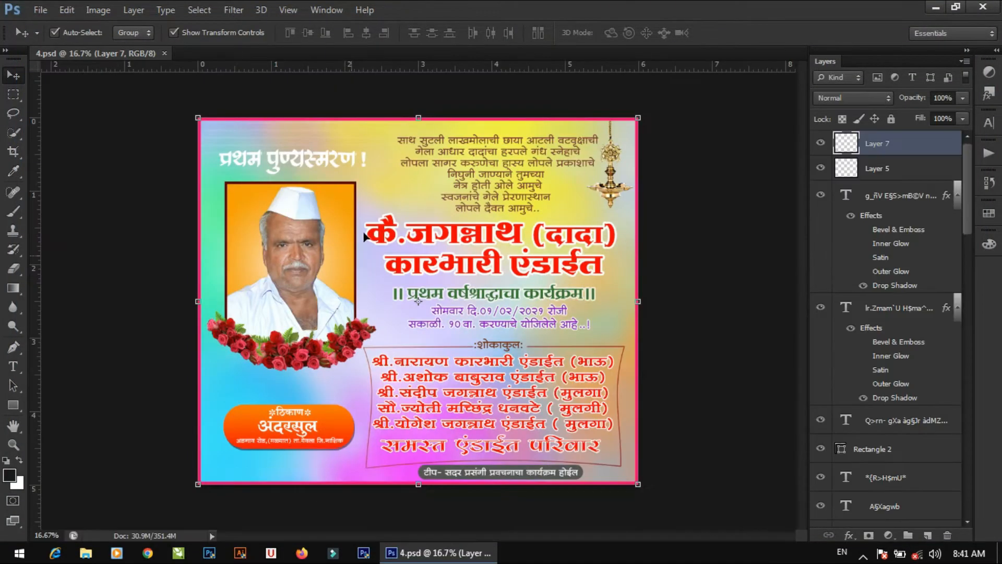
- Examine the multicoloured banner's portrait, name heading, date text and list of relatives up close and as a whole
key("z")
mouse_move(448, 310)
left_mouse_down()
mouse_move(559, 349)
mouse_move(422, 315)
mouse_move(546, 343)
mouse_move(439, 319)
mouse_move(453, 324)
left_mouse_up()
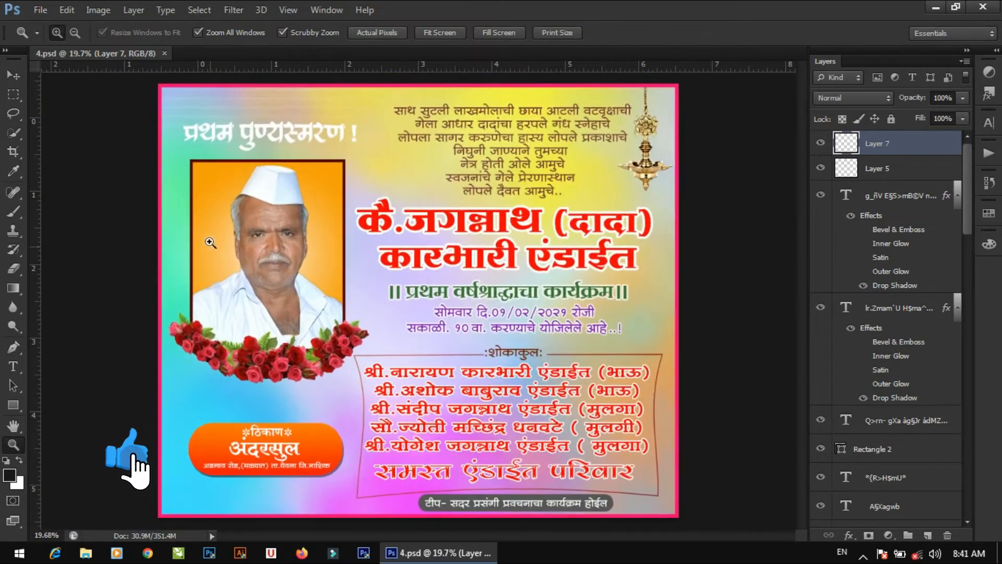
left_click_drag(211, 195, 200, 253)
left_click_drag(535, 215, 361, 399)
left_click_drag(363, 314, 263, 286)
left_click_drag(370, 258, 353, 267)
key("v")
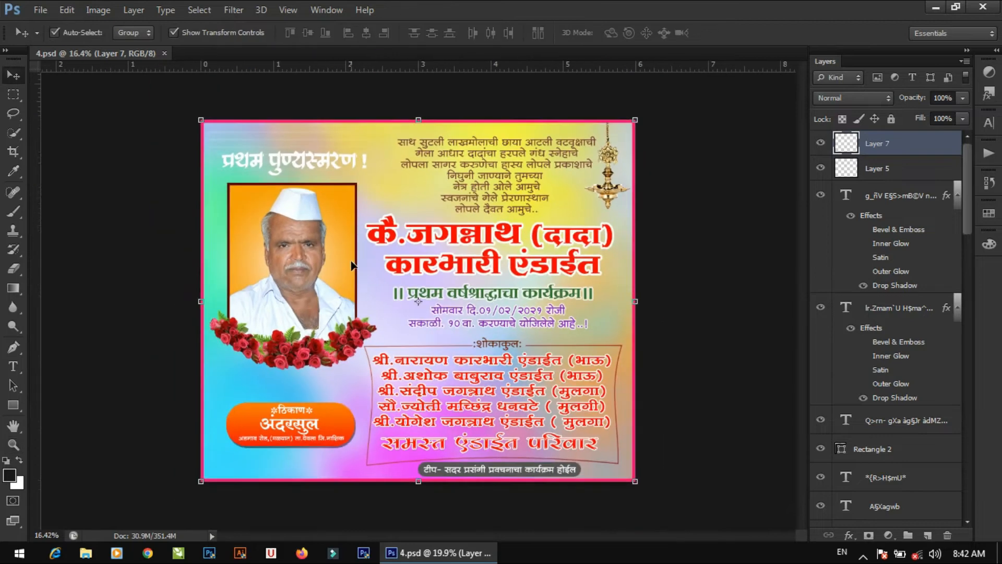
- Toggle the visibility of Layer 7, Layer 5, 20200708_185330 (1), Layer 6, Layer 1 and Background to check each layer
left_click(821, 143)
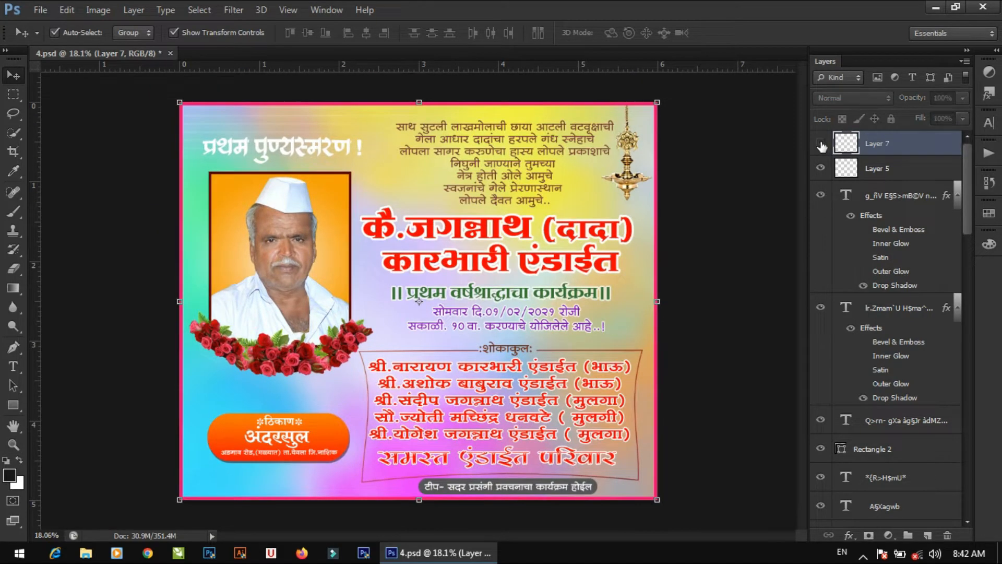
left_click(821, 144)
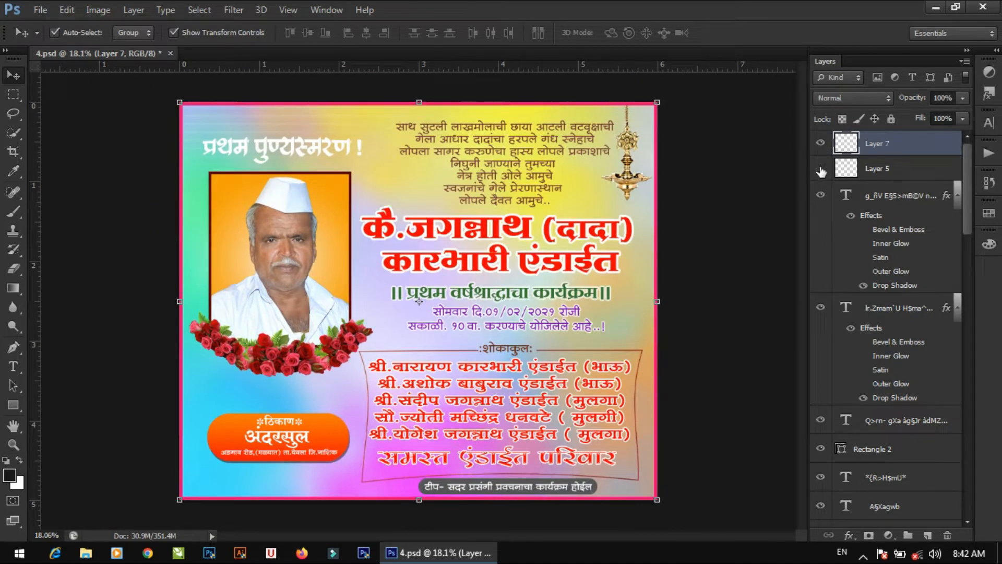
scroll(821, 170, "down", 10)
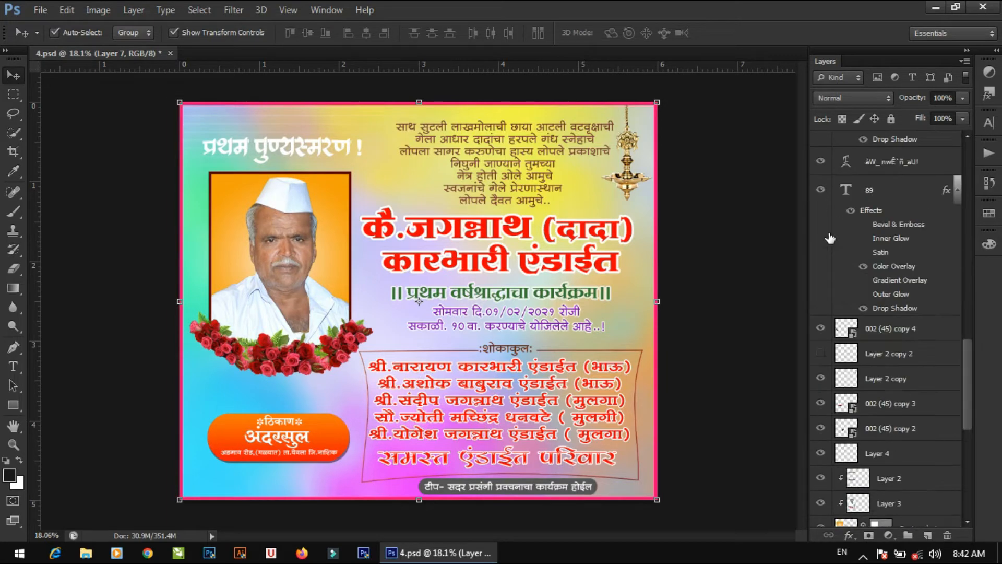
scroll(840, 224, "down", 5)
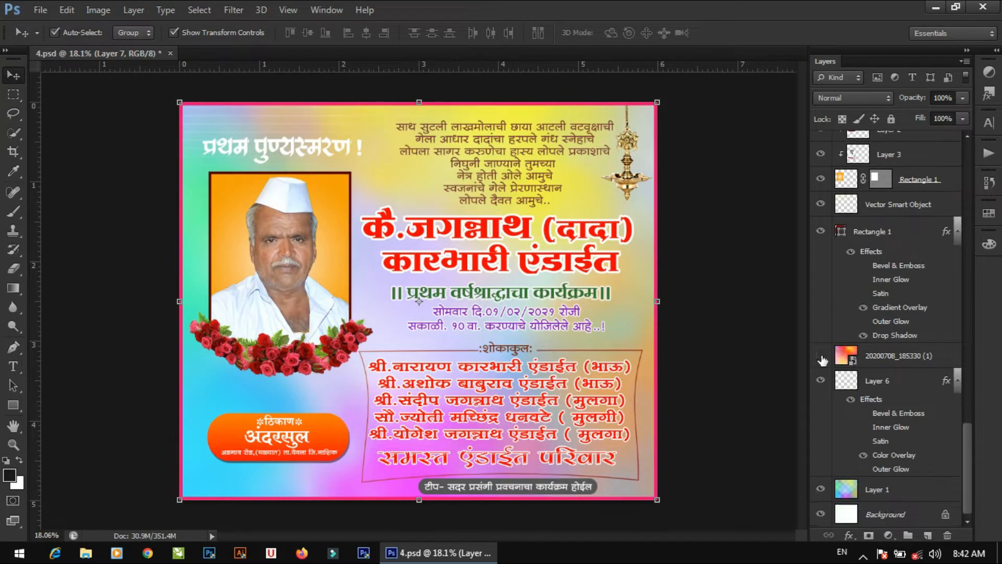
left_click(821, 355)
left_click(821, 356)
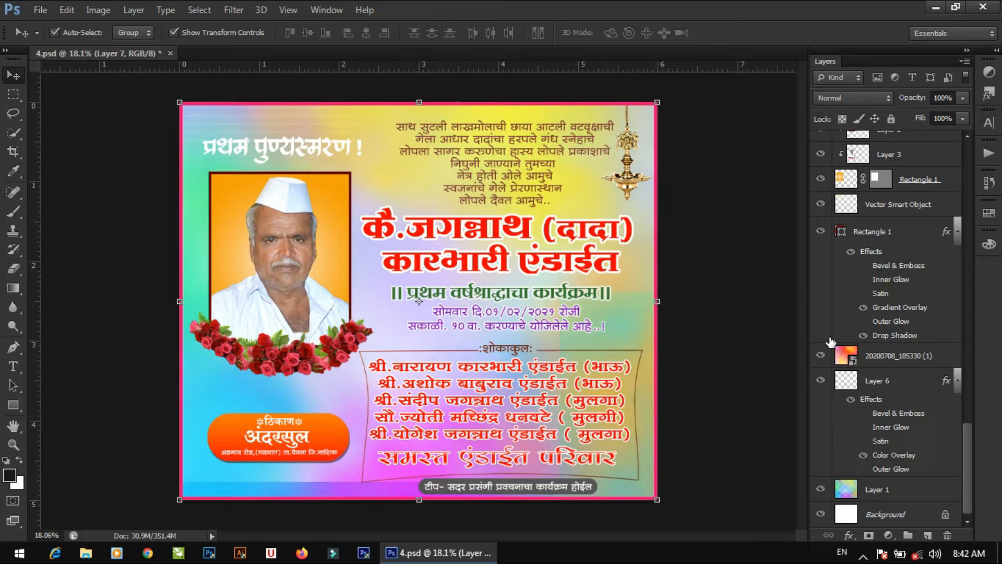
left_click(822, 381)
left_click(821, 380)
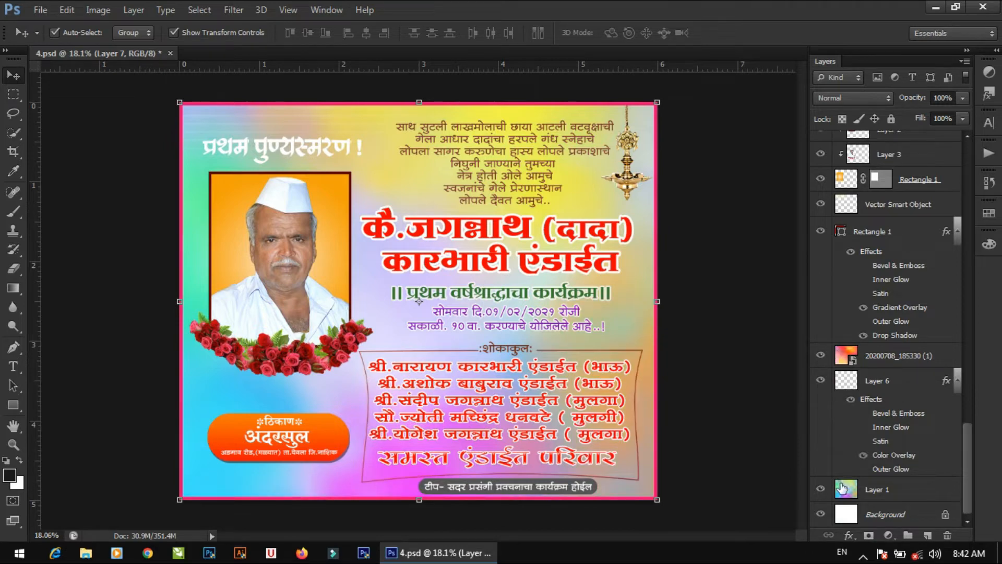
left_click(820, 489)
left_click(820, 489)
left_click(821, 515)
- Toggle the visibility of the Rectangle 1 frame, Vector Smart Object, the masked Rectangle 1 and Layer 3 to check each
left_click(820, 232)
left_click(821, 232)
left_click(821, 204)
left_click(822, 203)
left_click(821, 179)
left_click(821, 179)
left_click(820, 154)
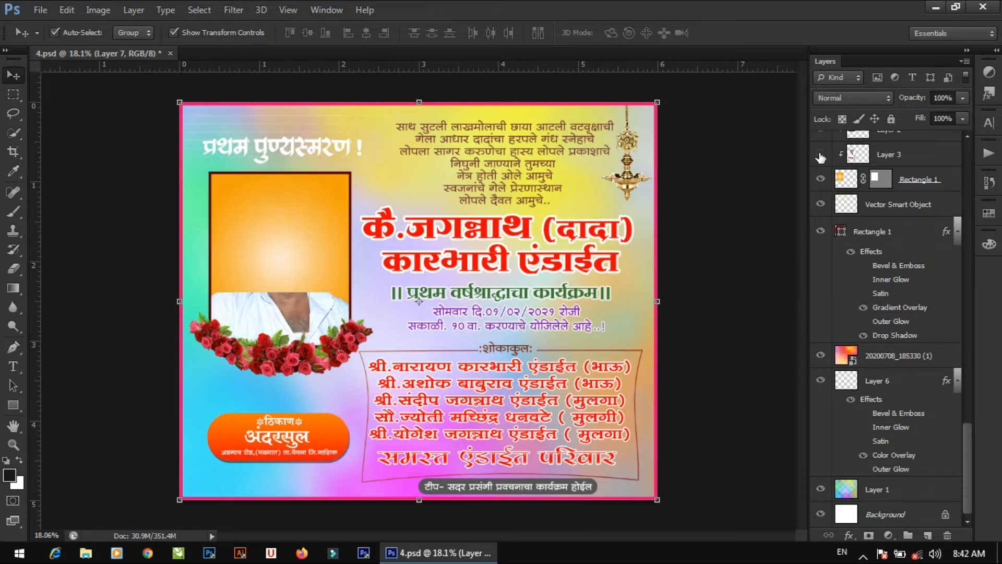
left_click(820, 154)
- Toggle the visibility of Layer 2 and 002 (45) copy 2 to check what each contributes to the banner
scroll(821, 136, "up", 3)
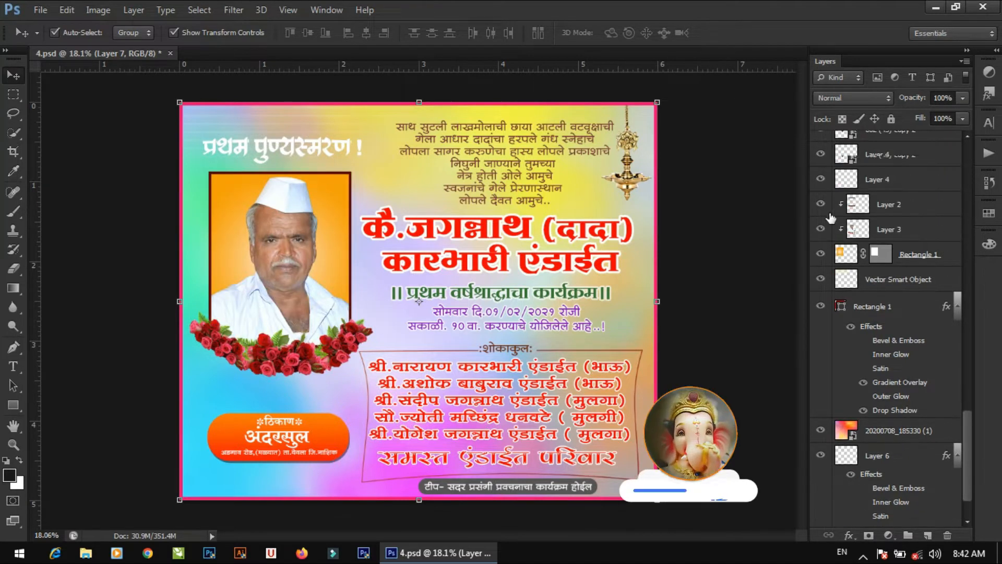
left_click(821, 205)
left_click(821, 205)
scroll(789, 253, "down", 2)
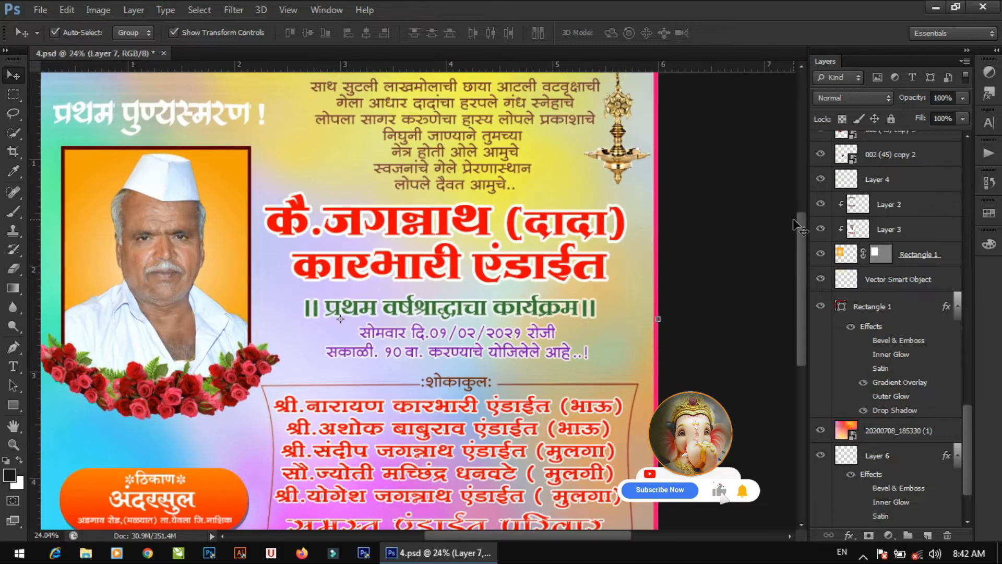
left_click(821, 154)
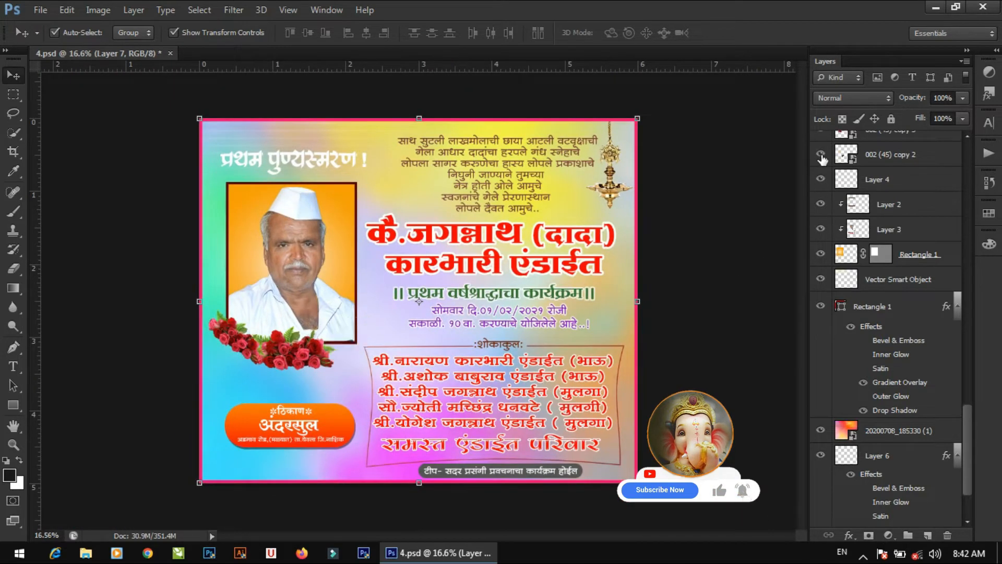
left_click(821, 154)
- Toggle the visibility of Layer 2 copy 2, Layer 2 copy and 002 (45) copy 4 to check each layer
scroll(819, 172, "up", 2)
left_click(820, 180)
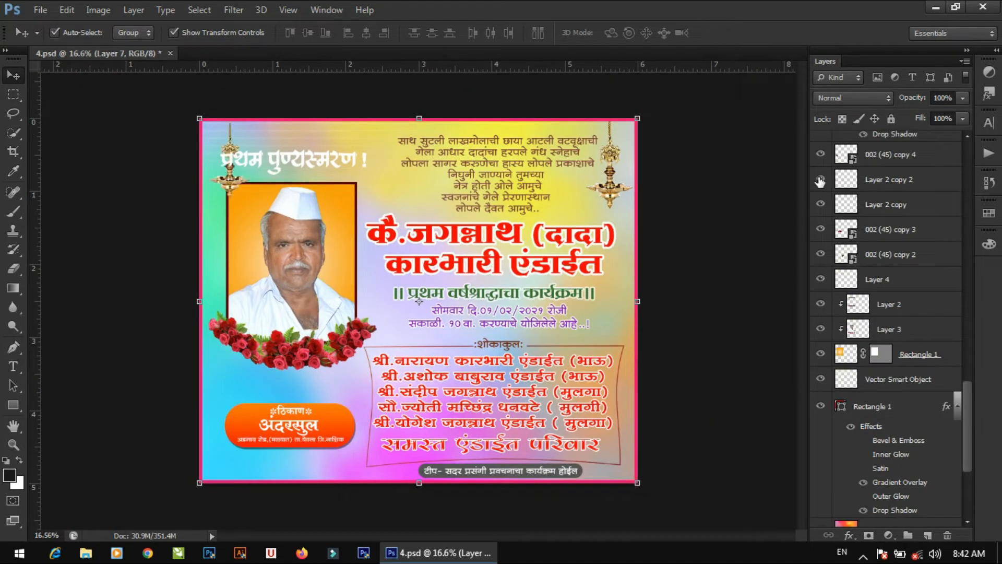
left_click(820, 180)
left_click(823, 205)
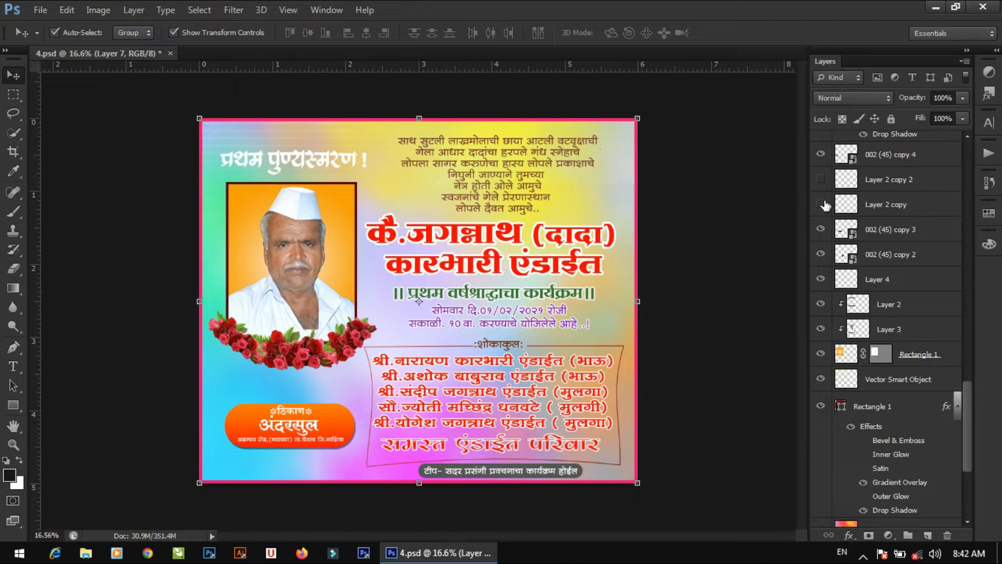
left_click(823, 204)
scroll(835, 216, "up", 3)
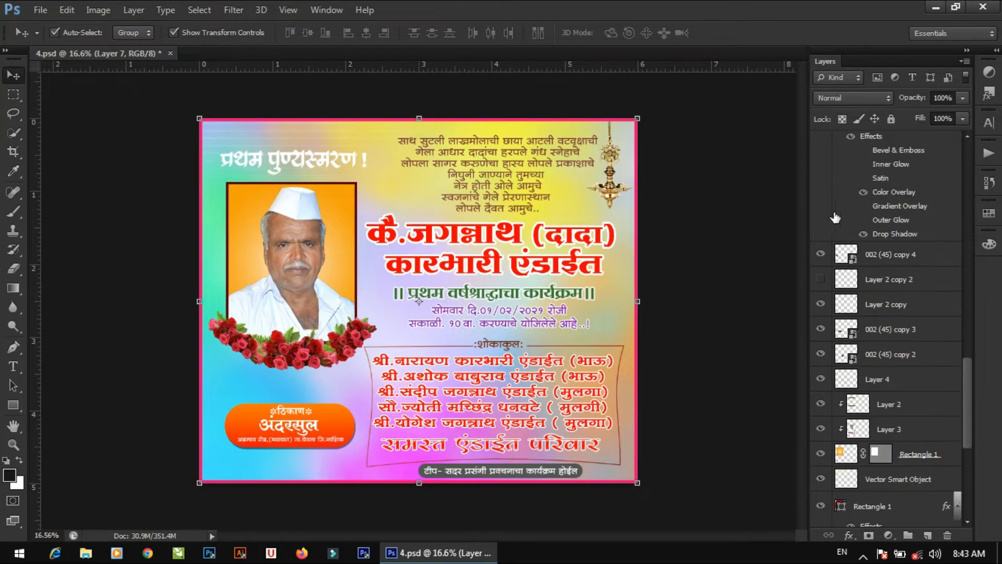
left_click(819, 281)
left_click(820, 281)
left_click(820, 256)
- Toggle the visibility of the 89 and 89 copy name text layers and the verse text layer
scroll(832, 243, "up", 5)
left_click(823, 241)
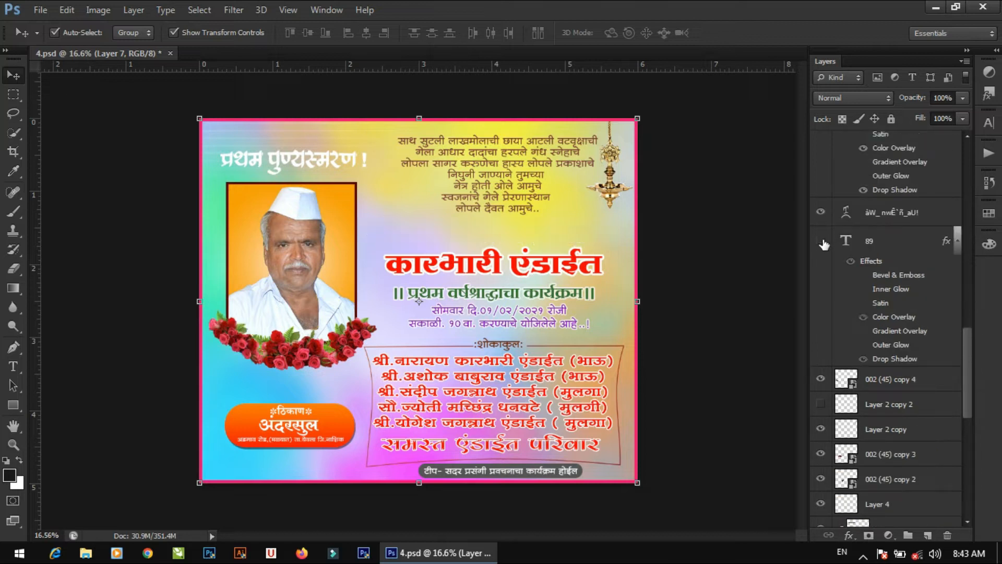
left_click(823, 242)
scroll(822, 219, "up", 4)
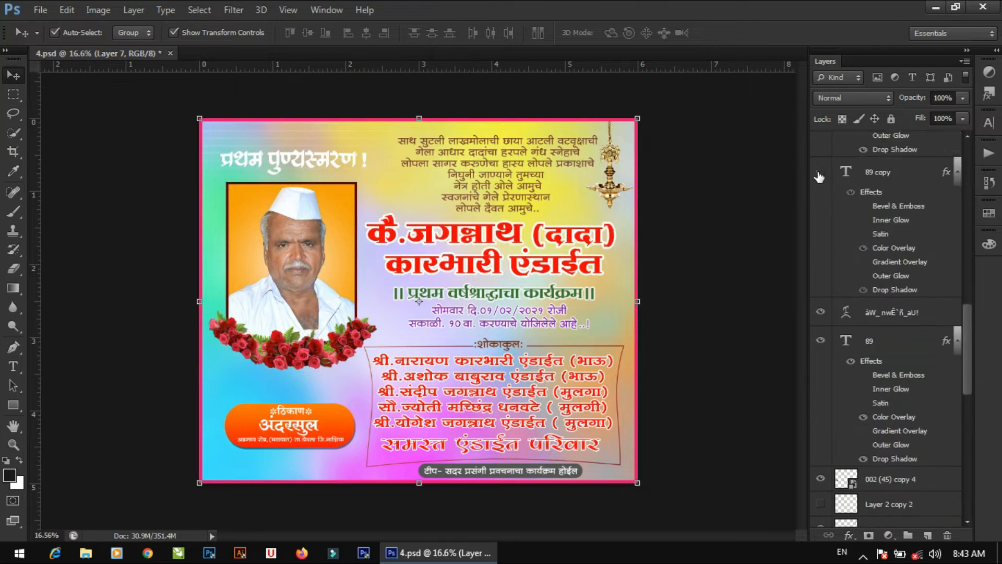
left_click(819, 173)
left_click(820, 173)
scroll(821, 224, "up", 4)
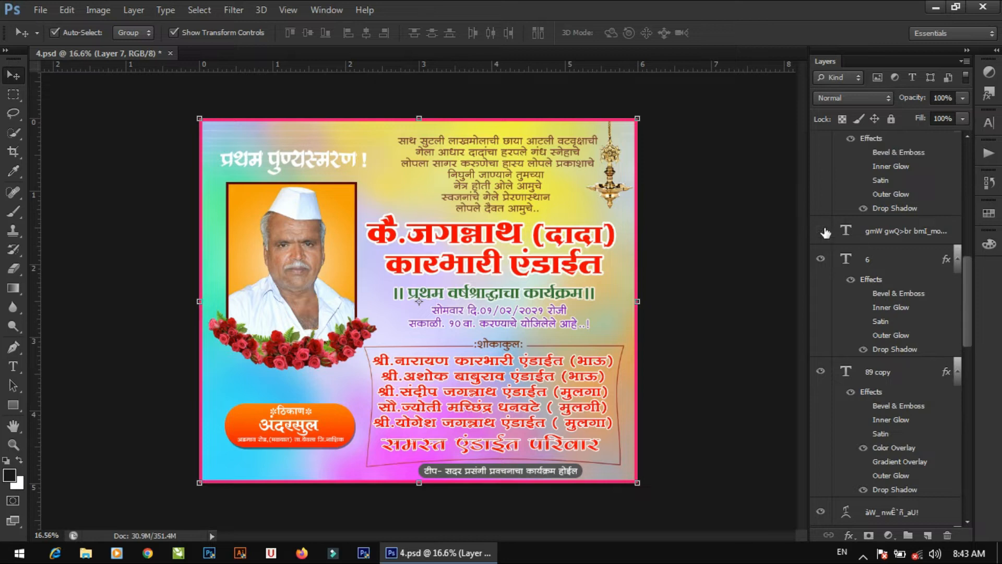
left_click(822, 231)
left_click(821, 231)
- Toggle the visibility of the ceremony date text layer and Rectangle 2
scroll(837, 209, "up", 3)
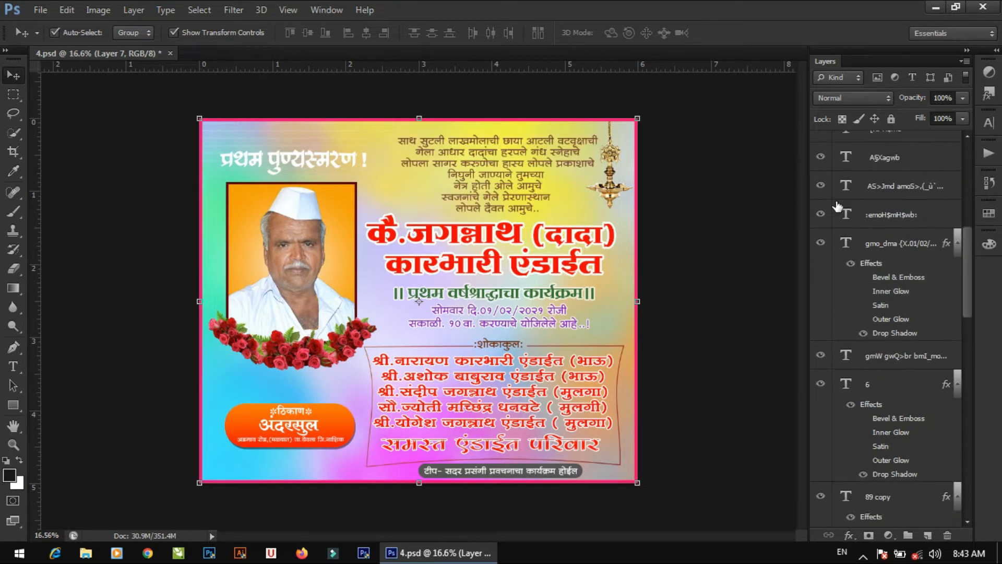
left_click(820, 245)
left_click(819, 245)
scroll(821, 240, "up", 3)
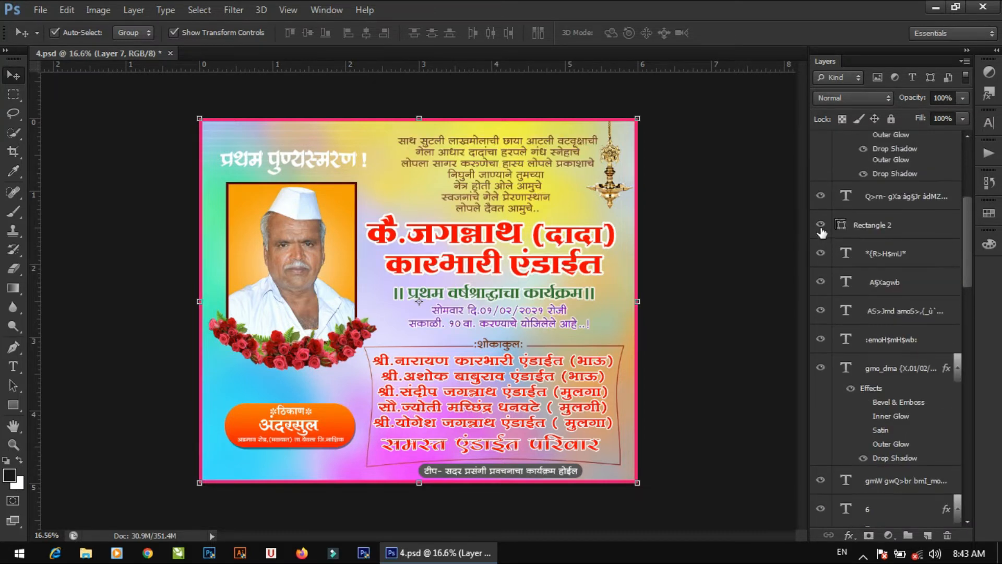
left_click(821, 225)
left_click(820, 226)
- Toggle the visibility of the relatives list text, the family line text and Layer 5
scroll(822, 209, "up", 3)
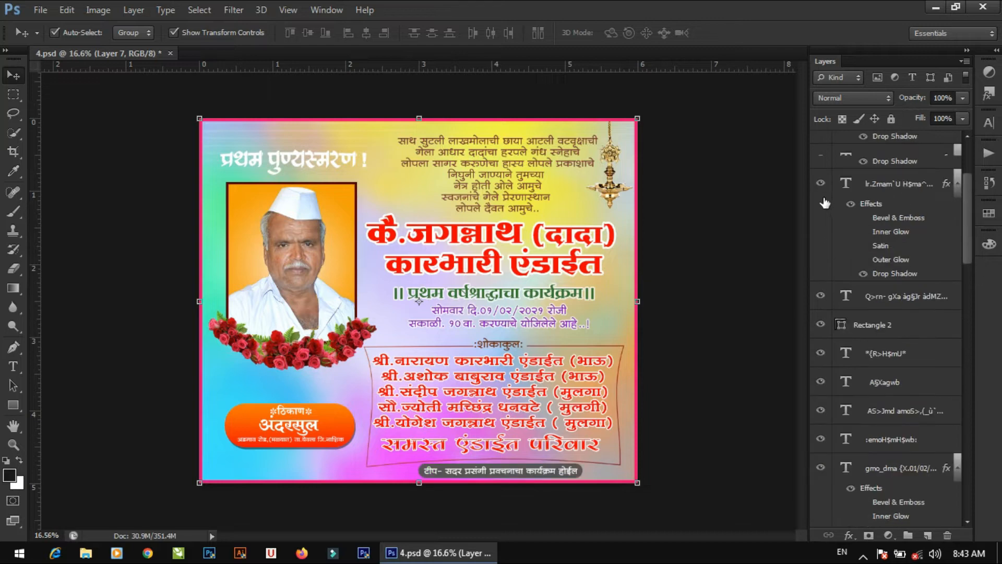
left_click(822, 183)
left_click(822, 184)
scroll(821, 186, "up", 3)
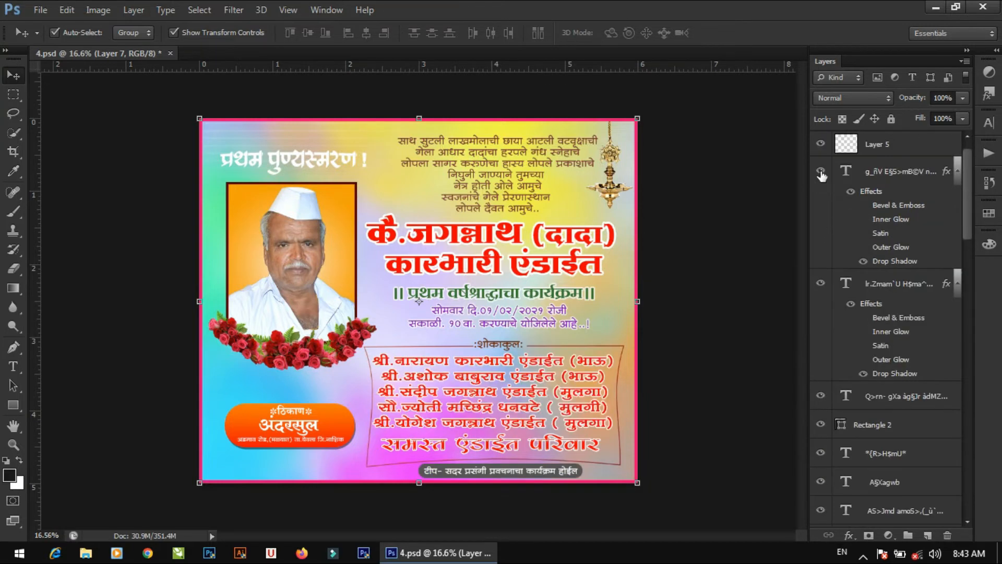
left_click(822, 177)
left_click(822, 177)
scroll(819, 176, "up", 1)
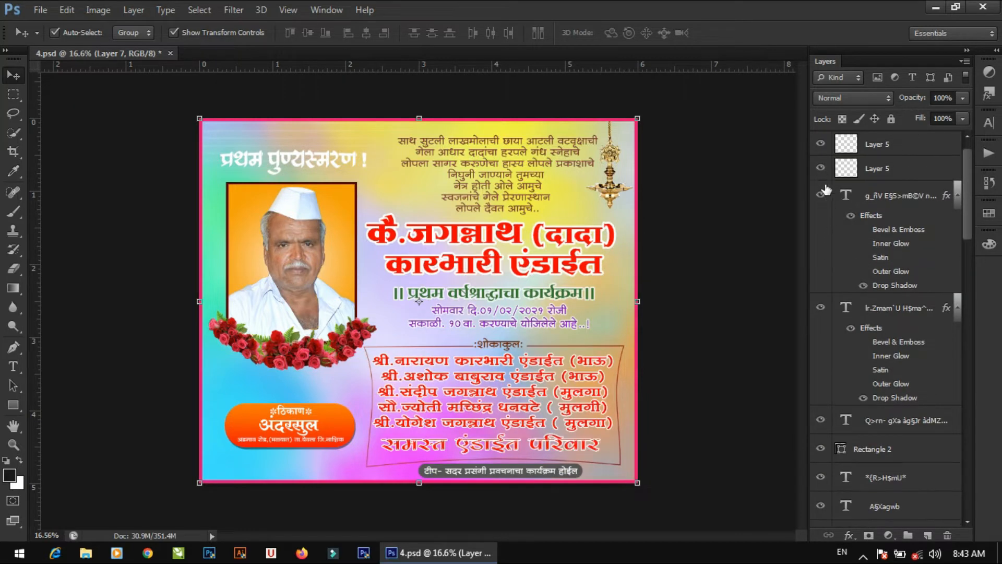
left_click(819, 171)
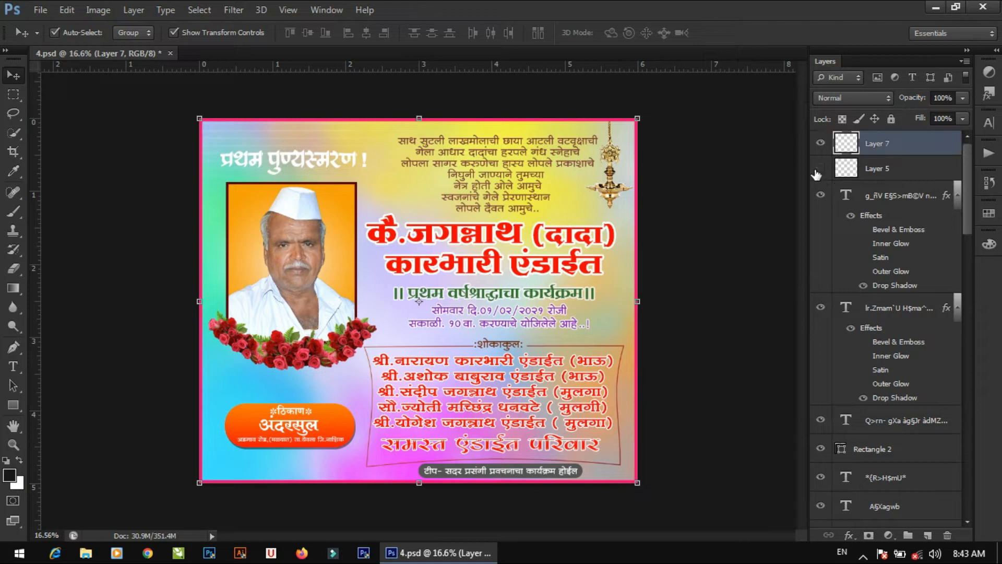
- Close 4.psd without saving and open 5.psd from the shradhanjali Banner 5 Psd File folder
left_click(170, 52)
left_click(492, 215)
key("ctrl+o")
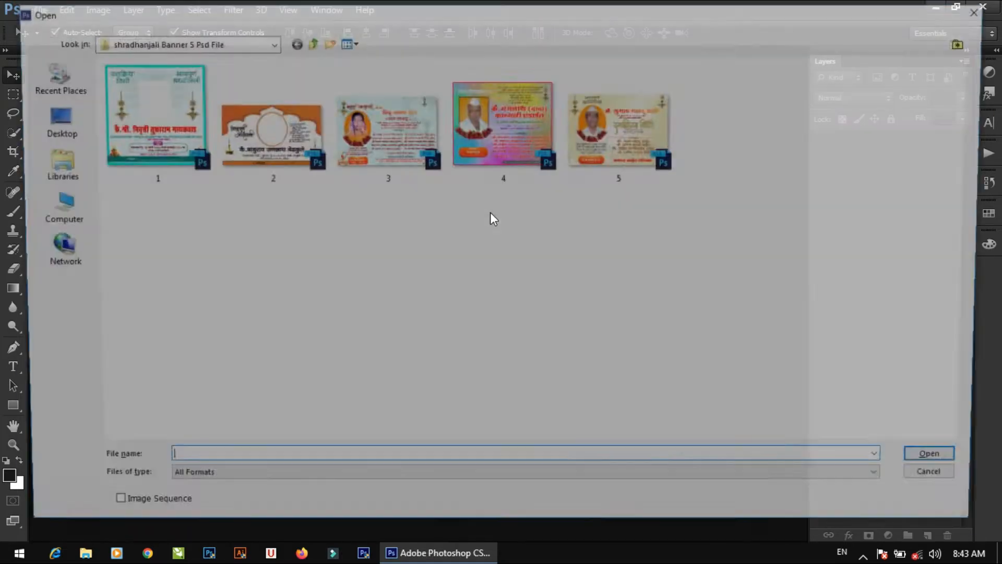
left_click(619, 131)
left_click(929, 453)
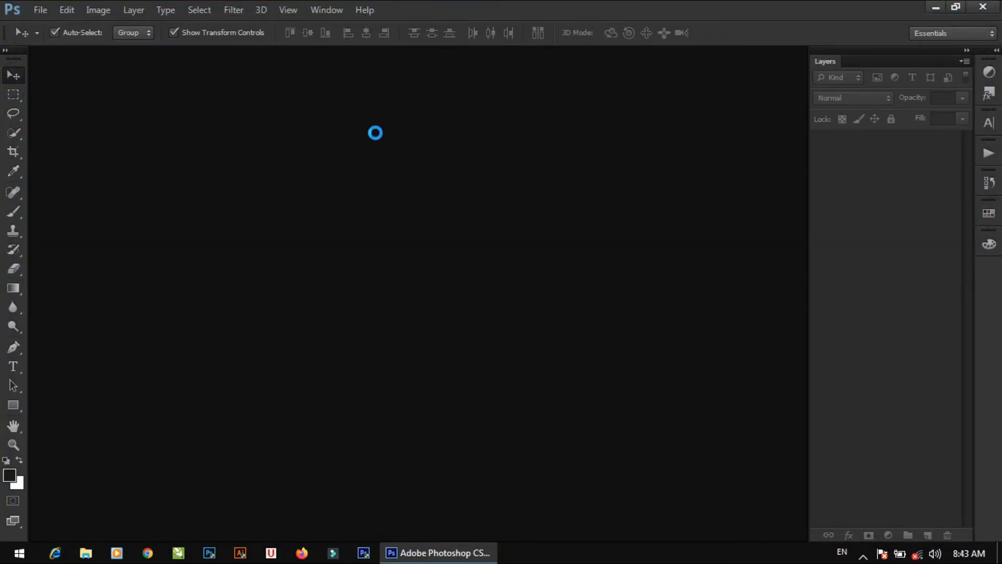
- Inspect the cream banner up close and toggle the visibility of Layer 5 and Vector Smart Object
key("z")
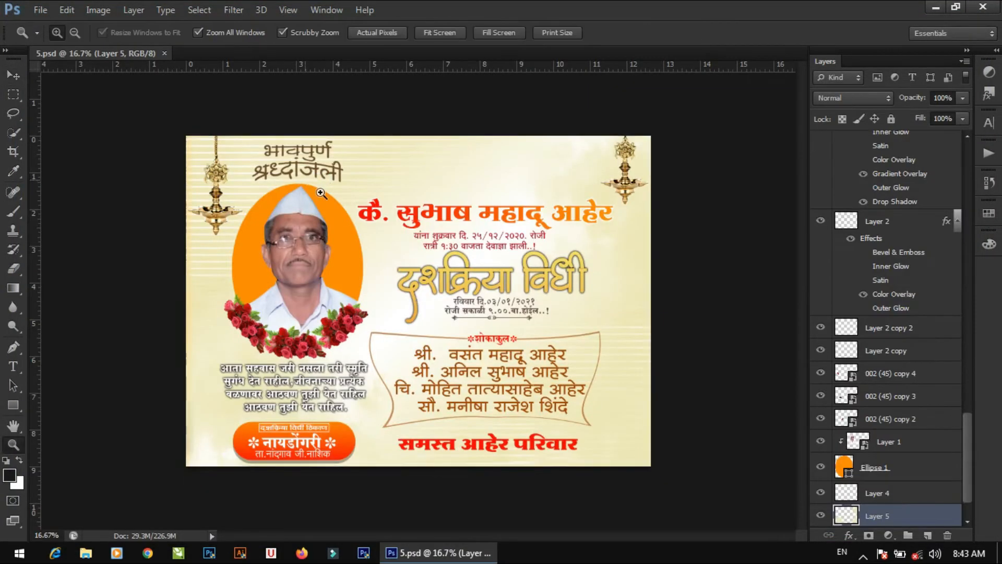
left_click_drag(408, 293, 628, 273)
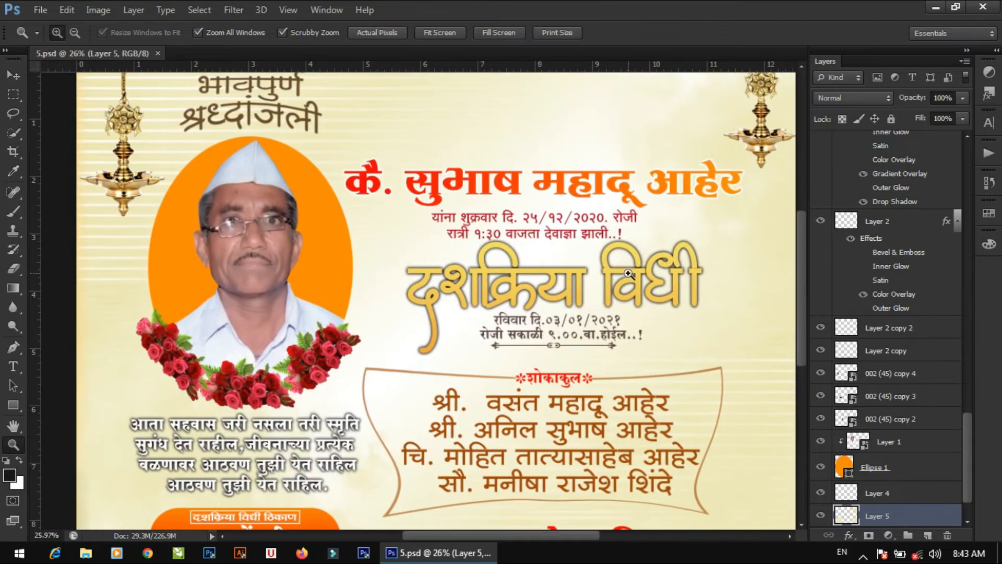
left_click_drag(552, 335, 503, 369)
key("v")
left_click(822, 517)
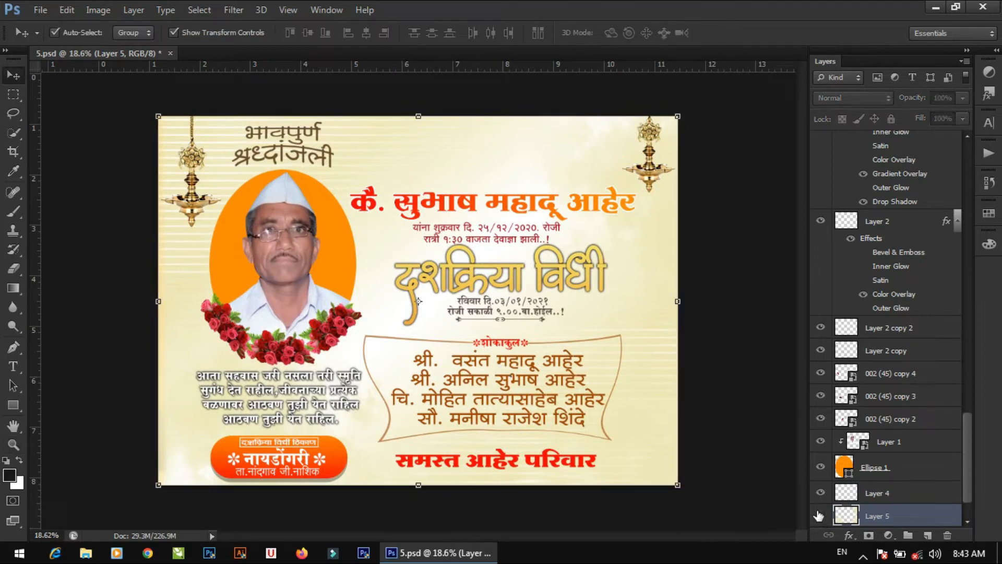
left_click(821, 516)
scroll(840, 351, "down", 2)
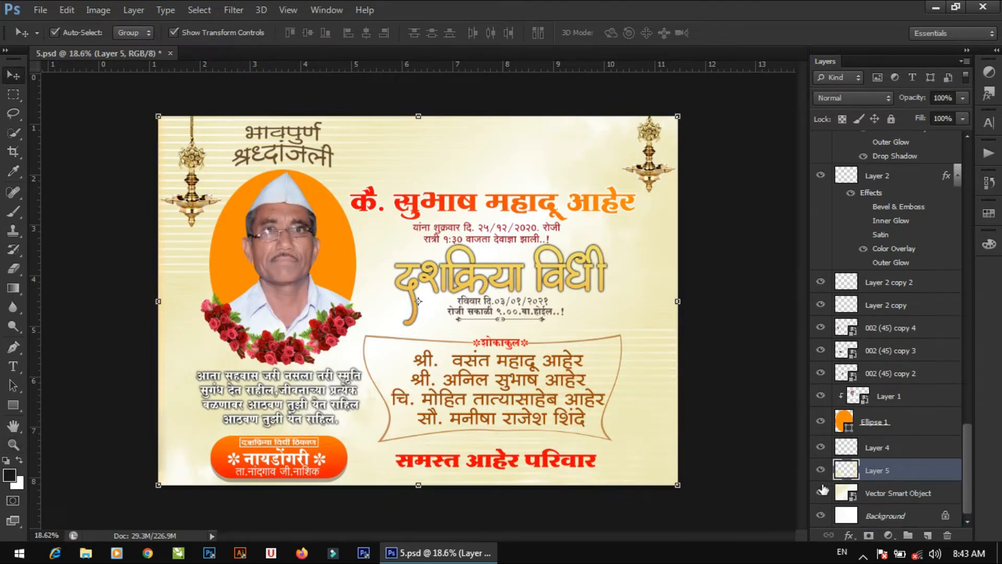
left_click(821, 493)
left_click(822, 494)
- Toggle the visibility of Layer 4, Ellipse 1 and the clipped portrait in Layer 1
left_click(820, 448)
left_click(820, 423)
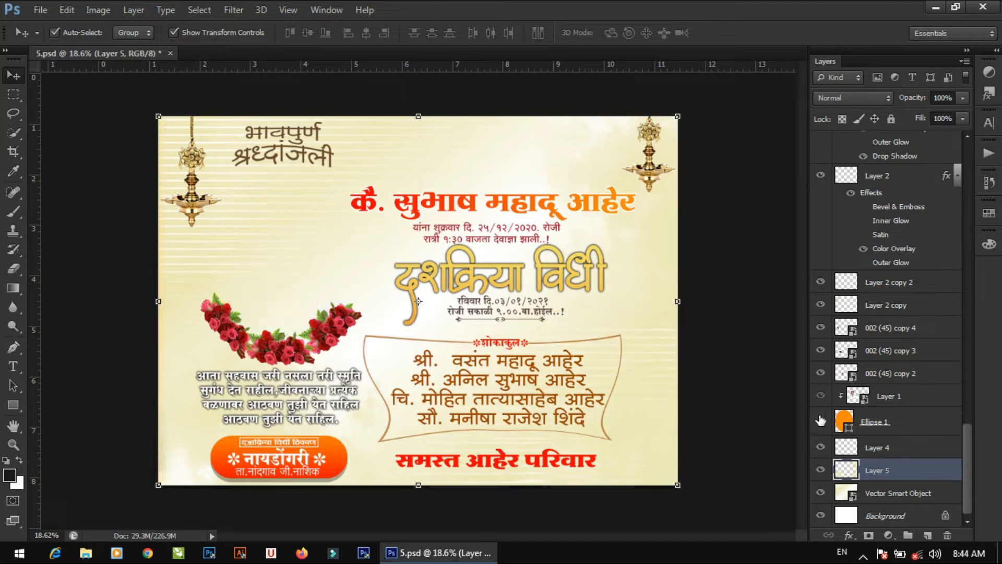
left_click(821, 422)
left_click(822, 396)
left_click(821, 395)
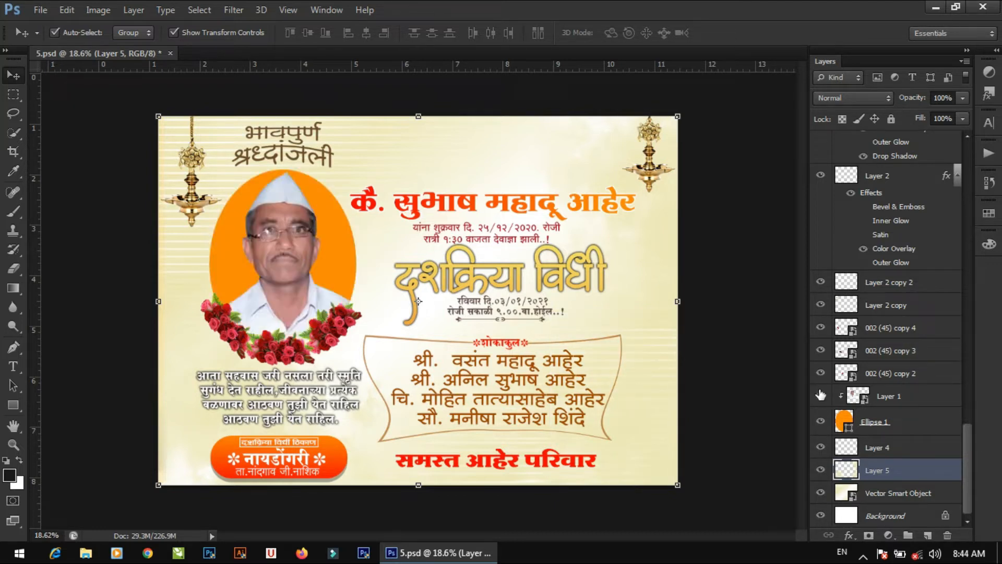
- Toggle the visibility of 002 (45) copy 2, 002 (45) copy 3 and 002 (45) copy 4 to check each layer
left_click(820, 374)
left_click(822, 372)
left_click(821, 351)
left_click(821, 350)
left_click(821, 328)
left_click(821, 328)
- Toggle the visibility of Layer 2 copy, Layer 2 copy 2 and Layer 2 to check each layer
left_click(821, 305)
left_click(820, 304)
left_click(821, 283)
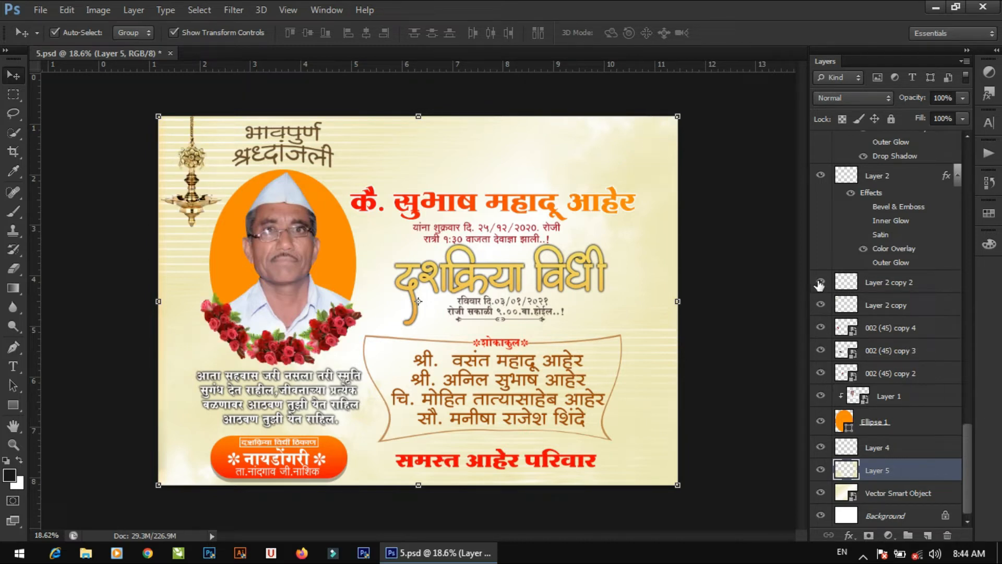
left_click(821, 283)
left_click(822, 176)
left_click(821, 176)
- Toggle the visibility of the 89 name text layer and the date text layer directly above it
scroll(830, 179, "up", 3)
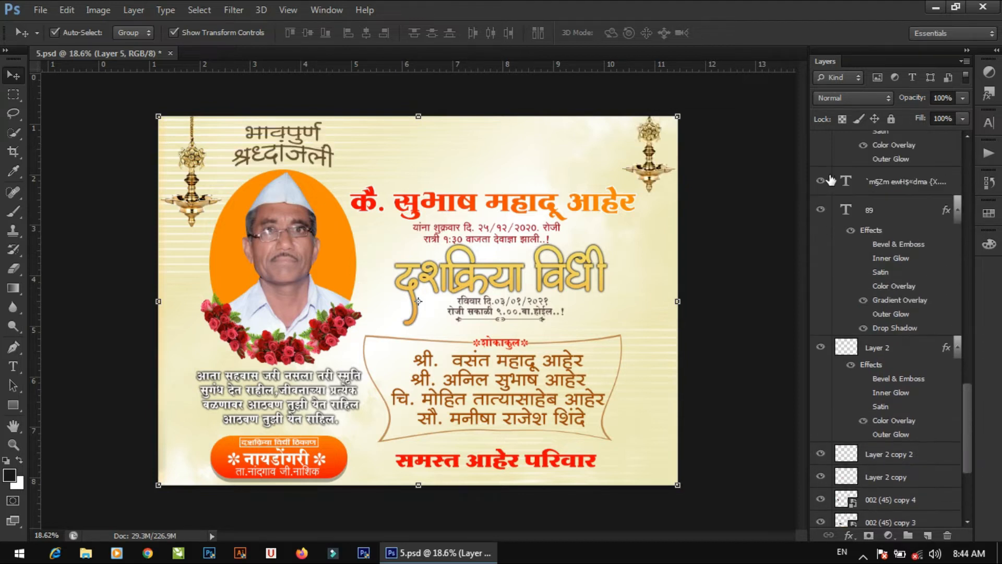
left_click(820, 211)
left_click(820, 211)
left_click(821, 181)
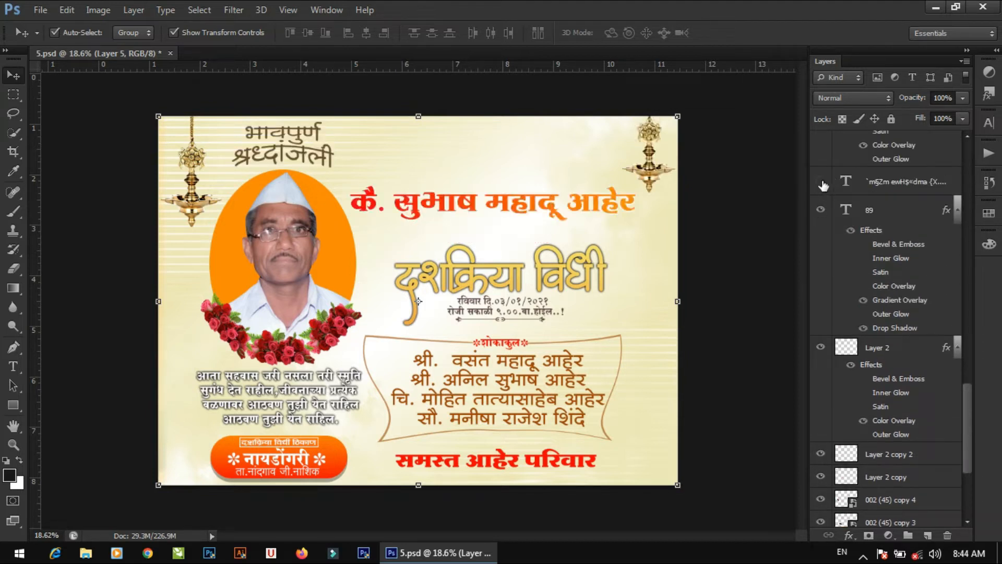
left_click(821, 180)
- Toggle the visibility of the दशक्रिया विधी heading text and the relatives list text
scroll(824, 186, "up", 2)
scroll(824, 187, "up", 2)
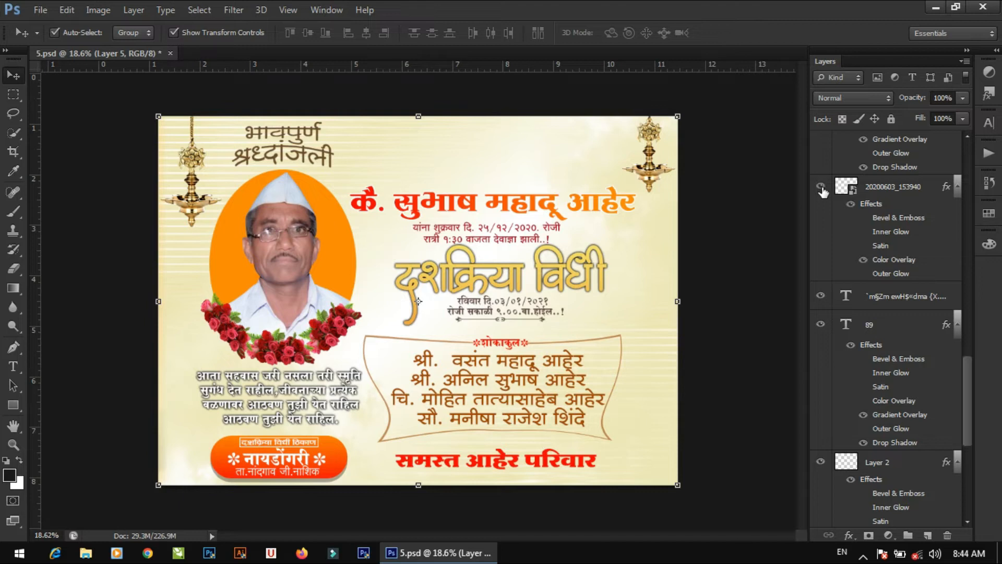
scroll(822, 191, "up", 4)
left_click(822, 178)
left_click(821, 179)
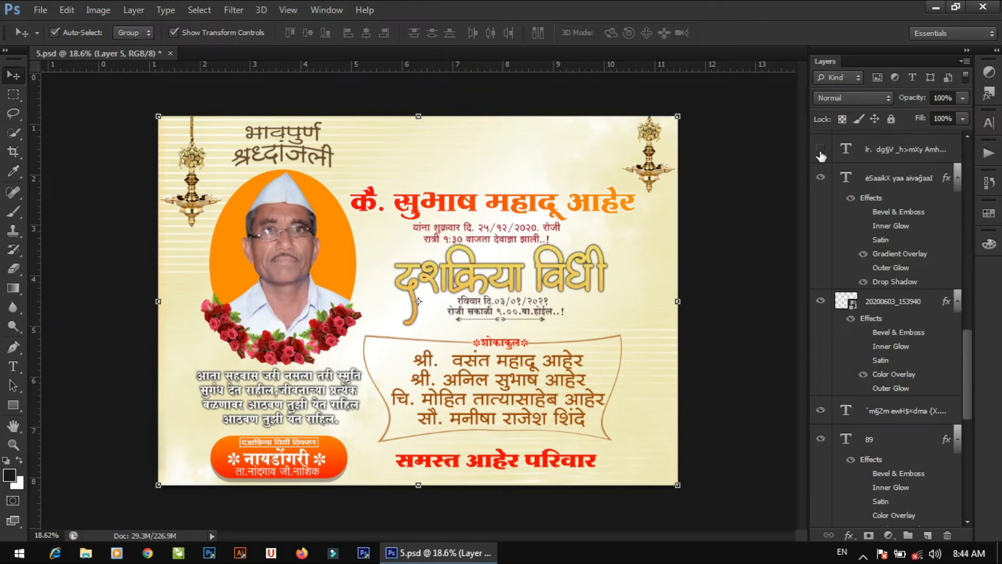
left_click(820, 150)
left_click(820, 150)
- Toggle the visibility of Rectangle 1 behind the venue text and the text layer directly above it
scroll(820, 156, "up", 8)
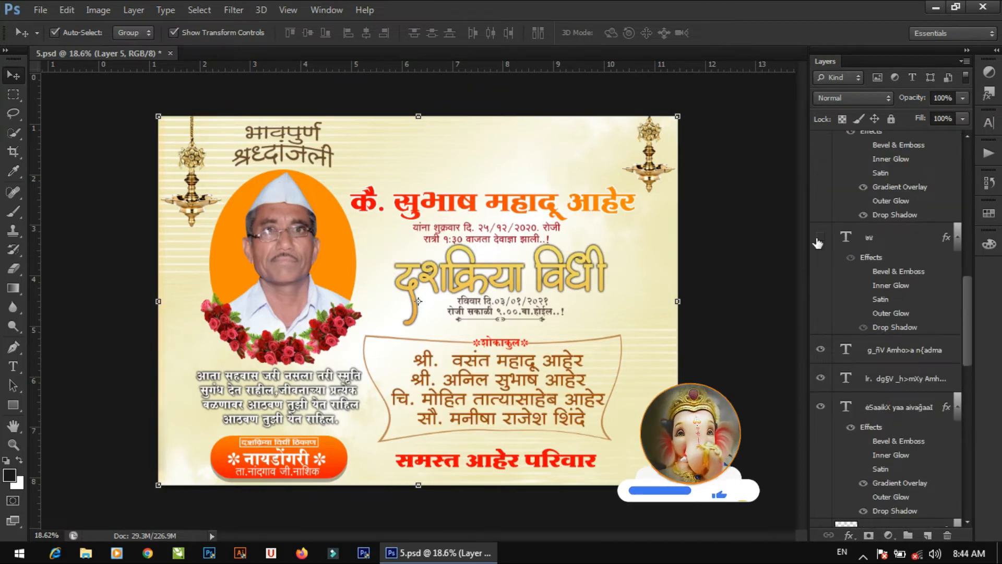
scroll(822, 203, "up", 3)
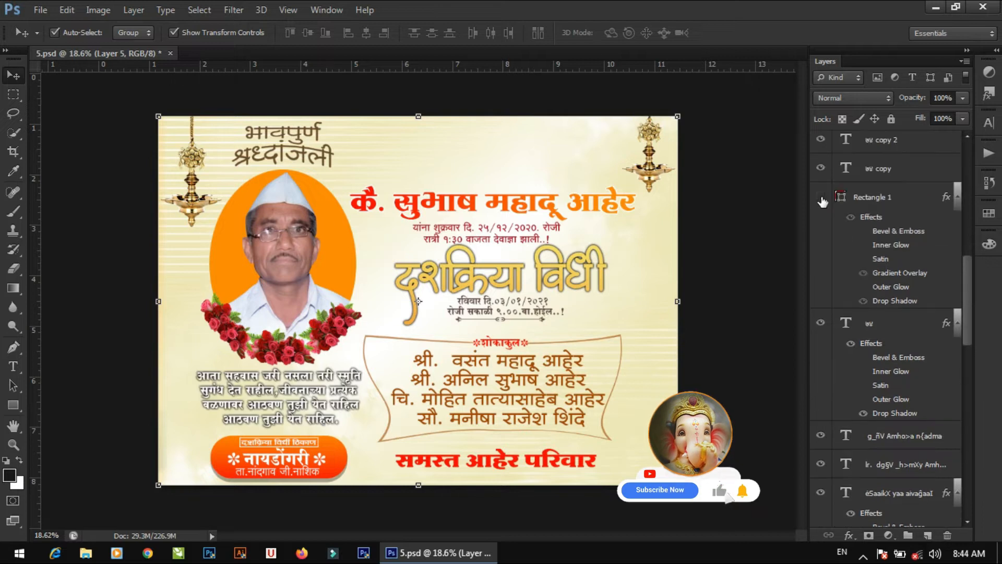
left_click(821, 197)
left_click(821, 198)
left_click(821, 169)
left_click(821, 169)
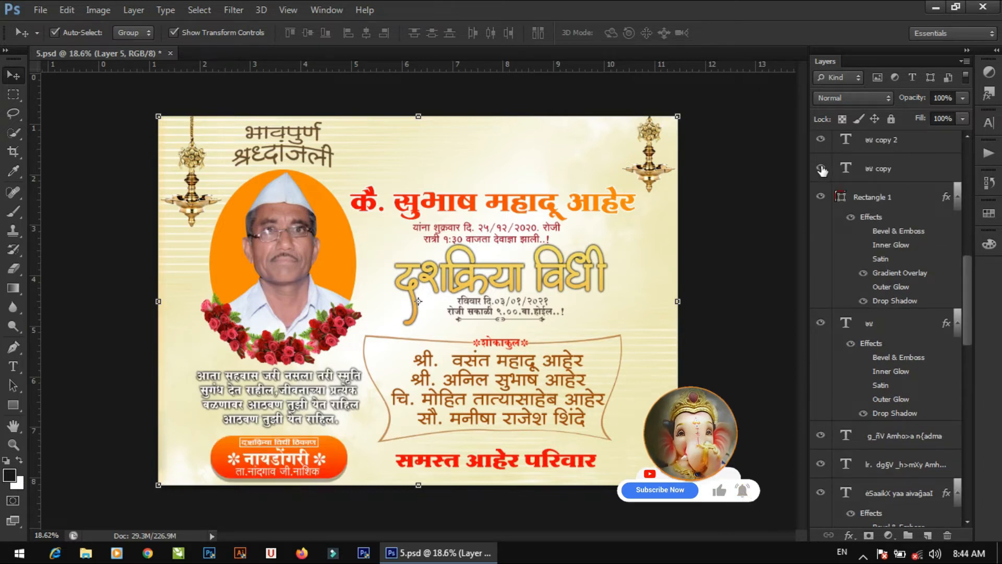
- Toggle the visibility of Rectangle 2, the * copy text layer and the *शोकाकुल* heading text layer
scroll(821, 172, "up", 7)
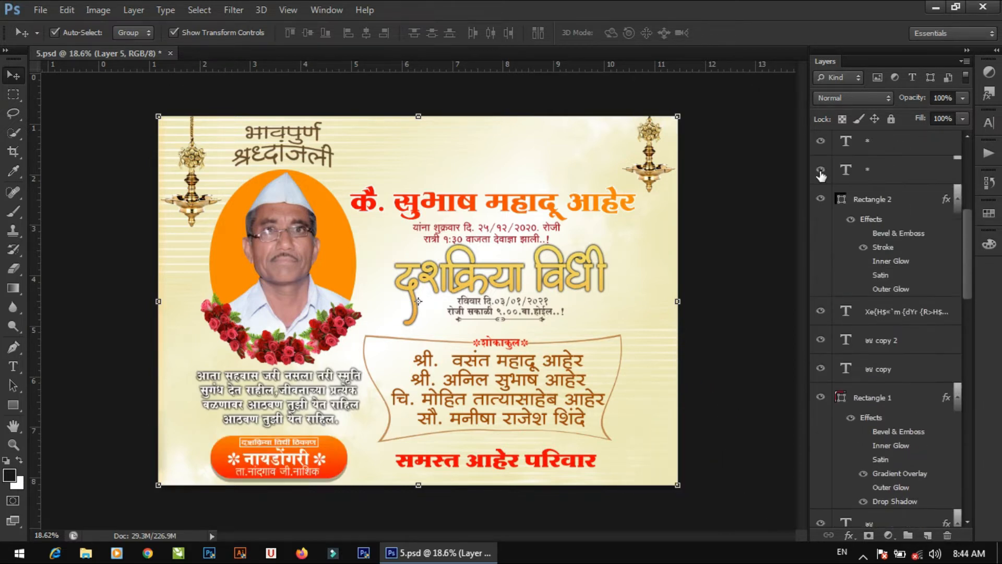
scroll(821, 175, "up", 1)
left_click(820, 228)
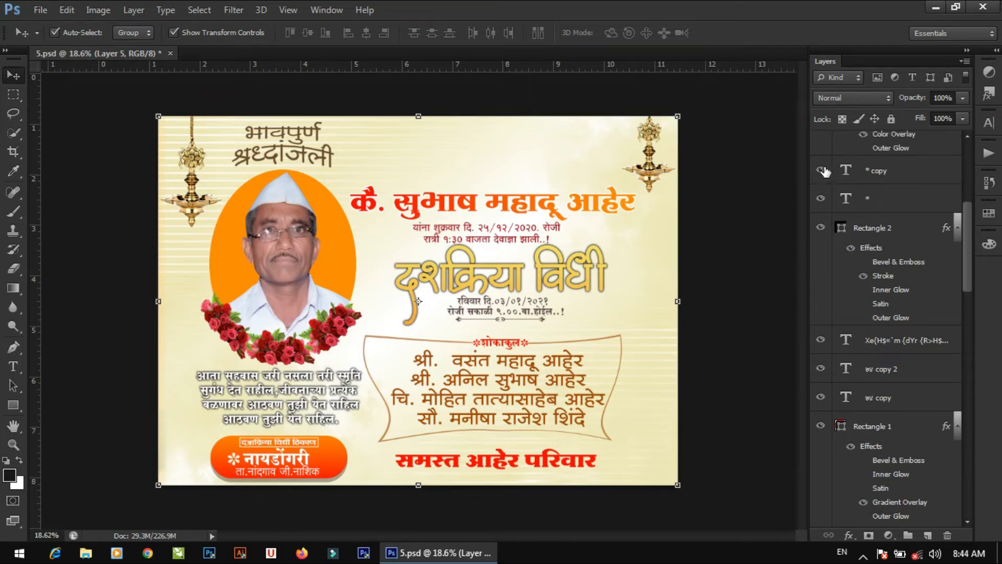
left_click(823, 171)
scroll(824, 182, "up", 5)
left_click(821, 204)
left_click(821, 204)
scroll(822, 206, "up", 4)
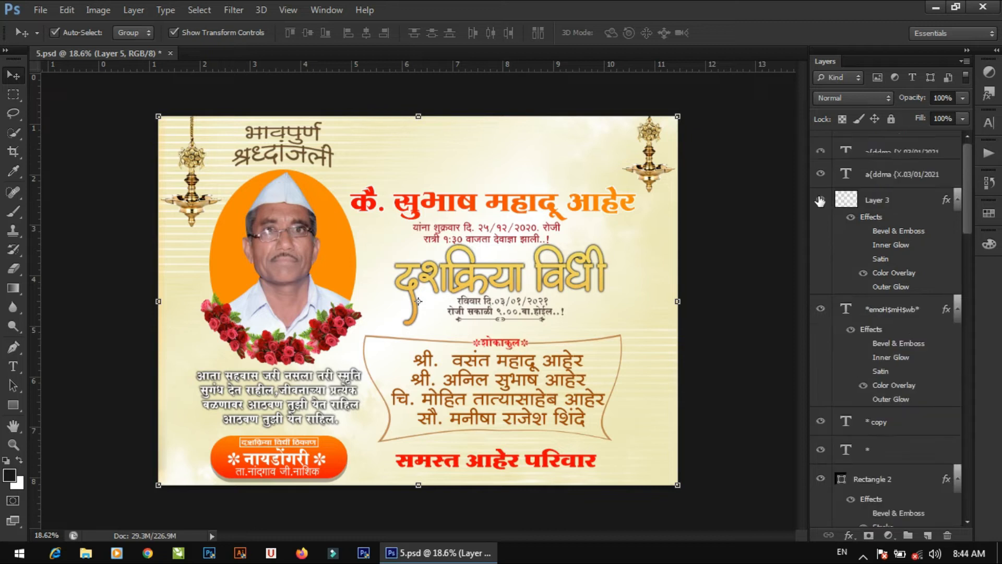
- Toggle the visibility of Layer 3 and the ceremony date and time text layers above it
left_click(822, 201)
left_click(819, 176)
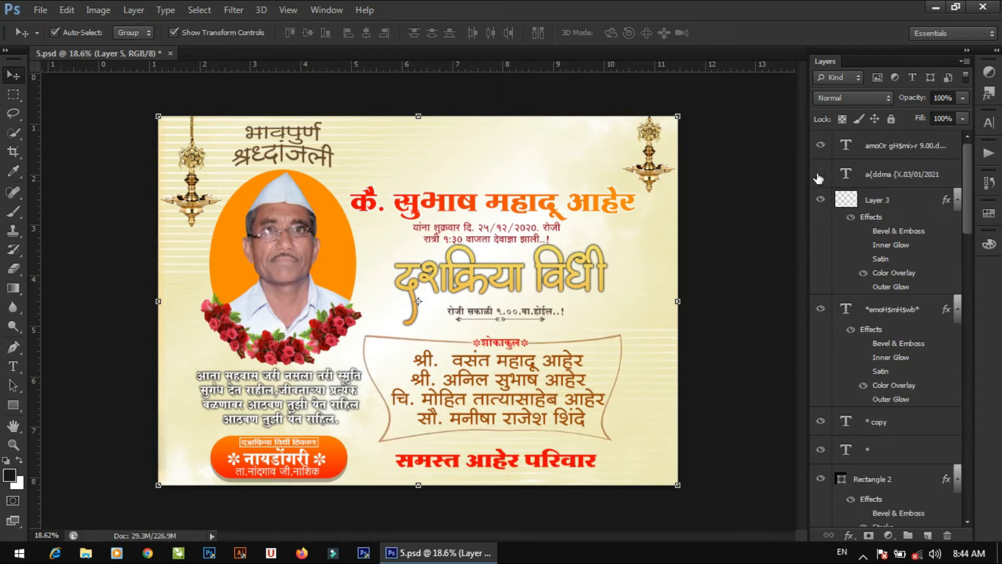
left_click(821, 176)
left_click(822, 176)
left_click(821, 146)
left_click(822, 147)
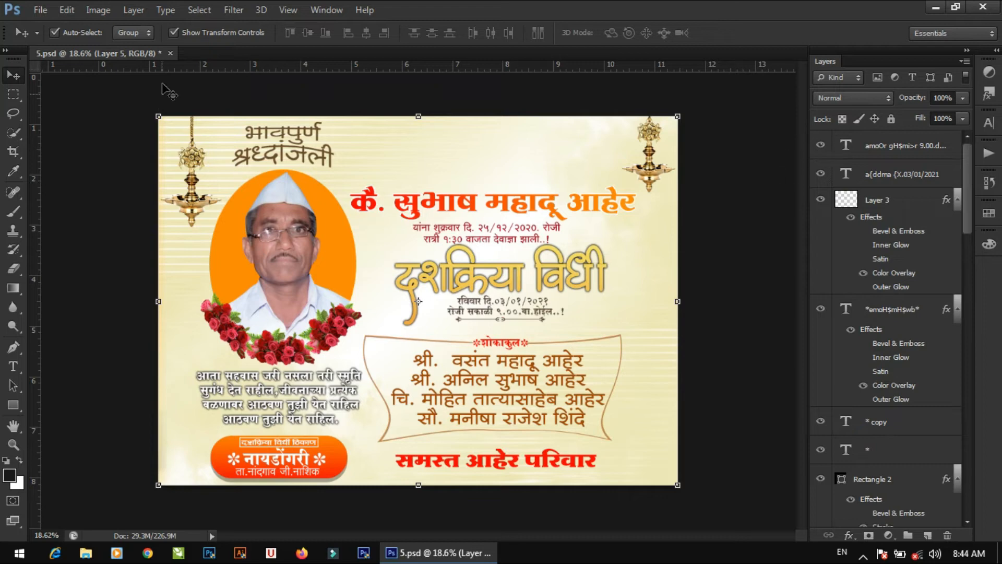
- Close 5.psd without saving and open files 1 to 5 from the shradhanjali Banner 5 Psd File folder together, keeping their layers editable
left_click(170, 53)
left_click(517, 223)
key("ctrl+o")
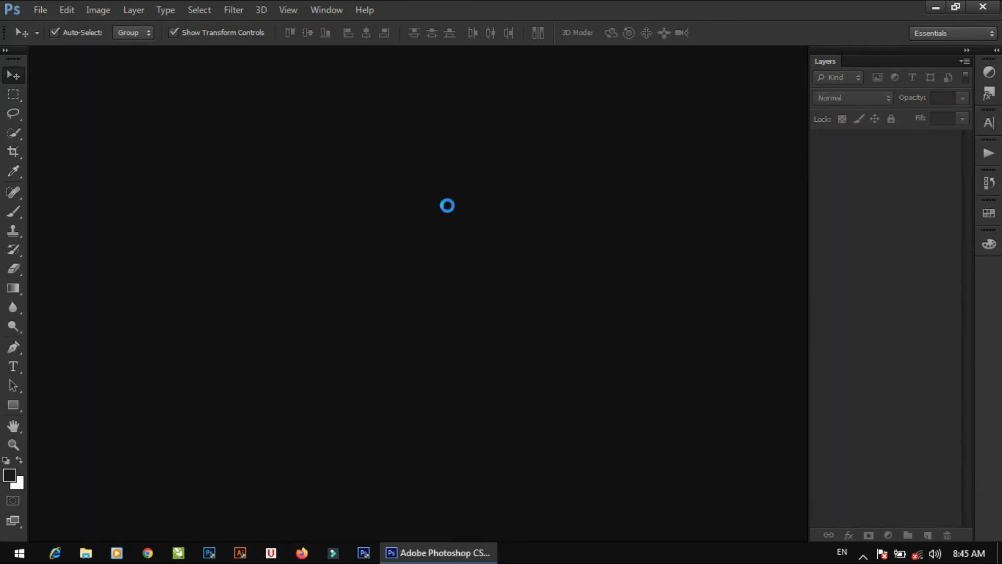
left_click(177, 152)
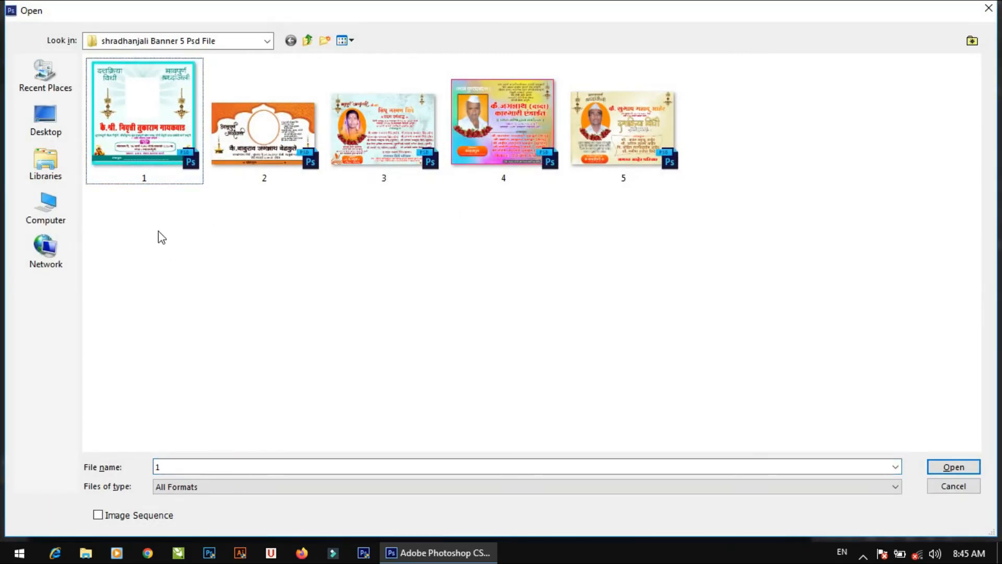
left_click_drag(158, 231, 679, 57)
left_click(950, 470)
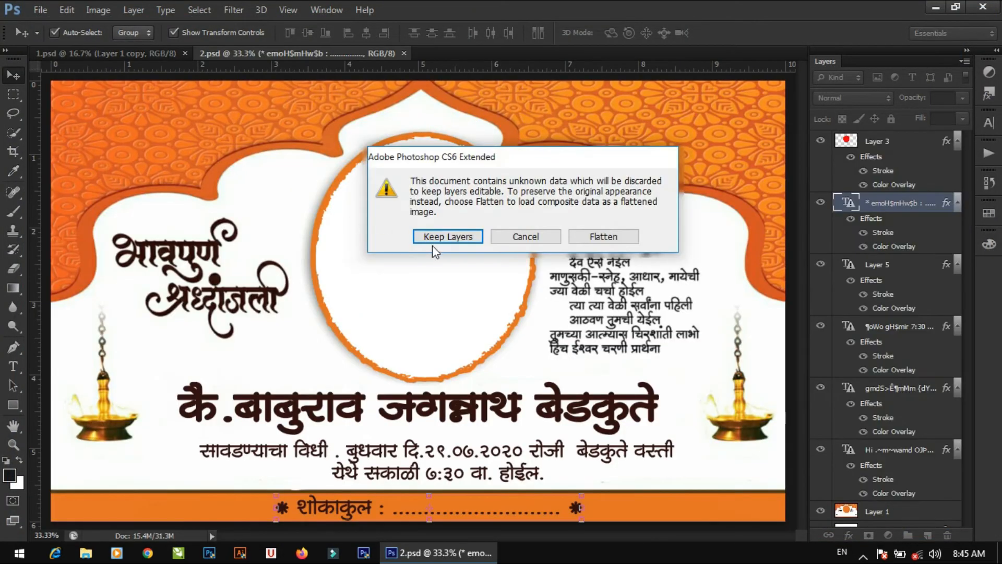
left_click(437, 233)
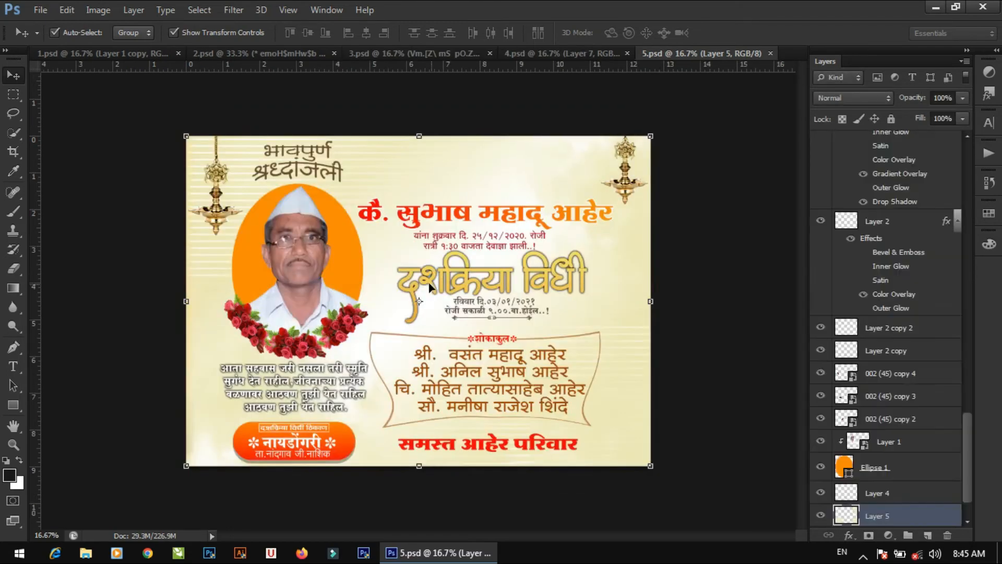
- Inspect the 5.psd, 4.psd and 3.psd banners at a closer zoom, closing each document after viewing it
key("z")
left_click_drag(410, 274, 355, 306)
left_click(771, 54)
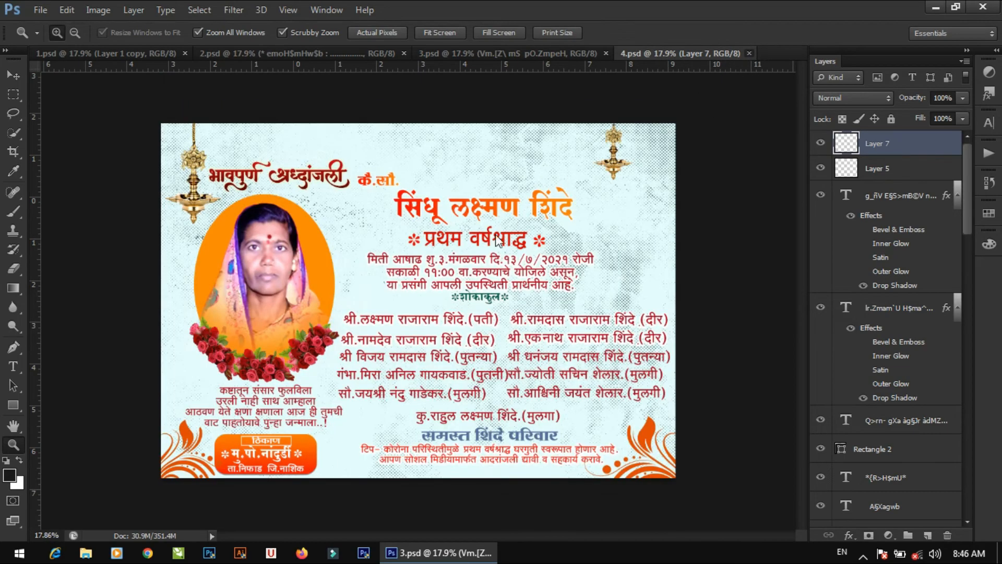
left_click_drag(450, 302, 446, 281)
left_click(606, 52)
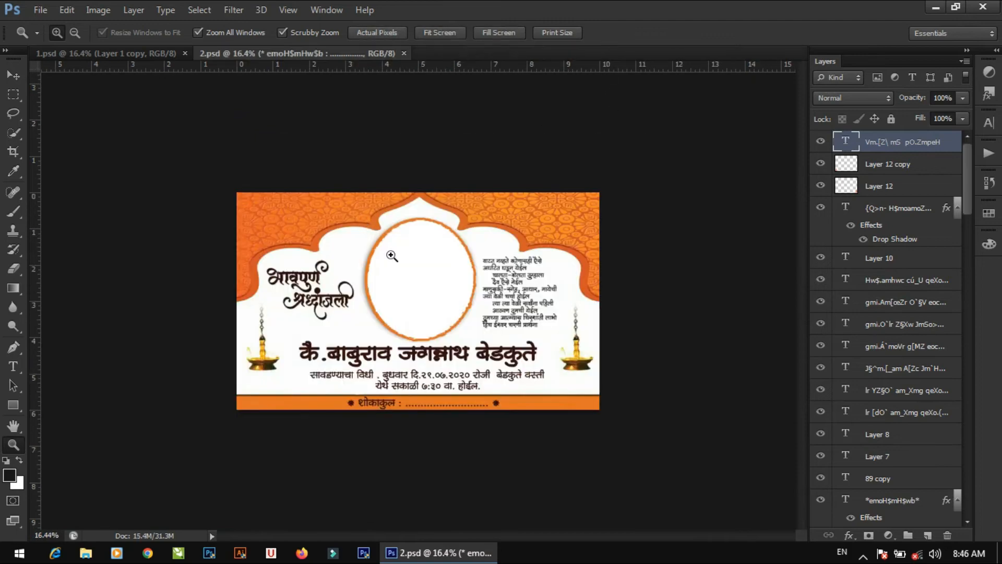
- Inspect the 2.psd and 1.psd banners up close and close both documents
left_click_drag(412, 323, 468, 305)
left_click(403, 53)
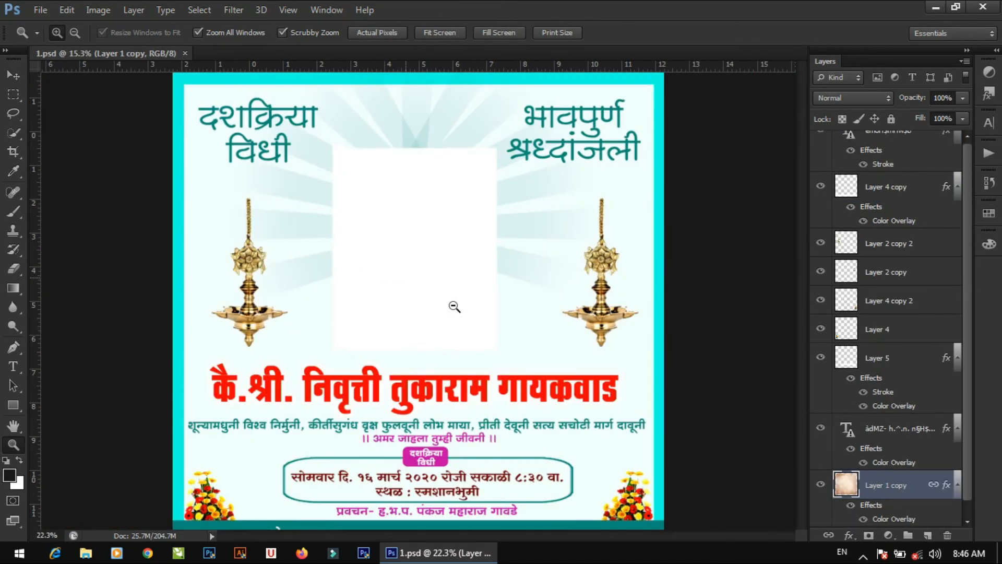
left_click(185, 53)
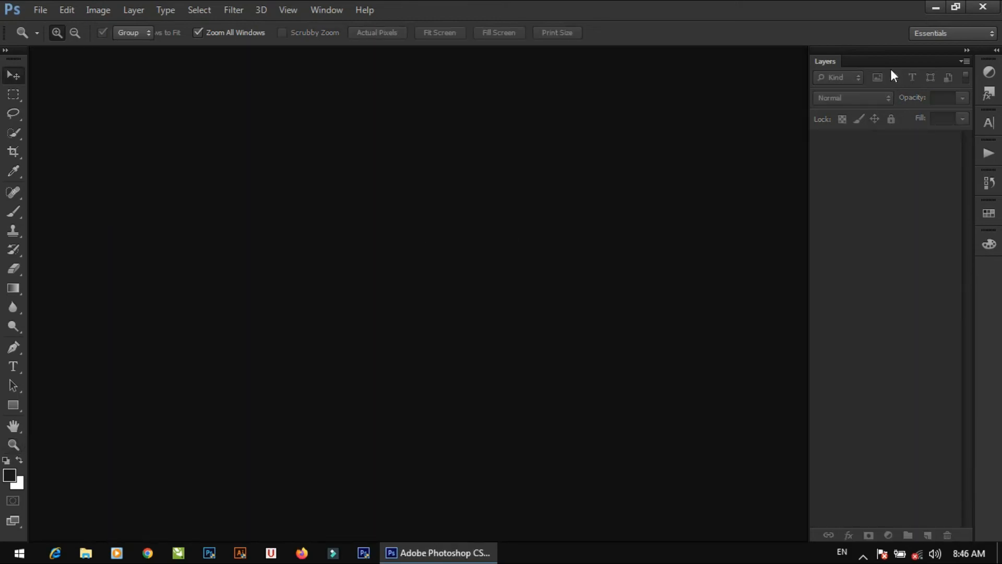